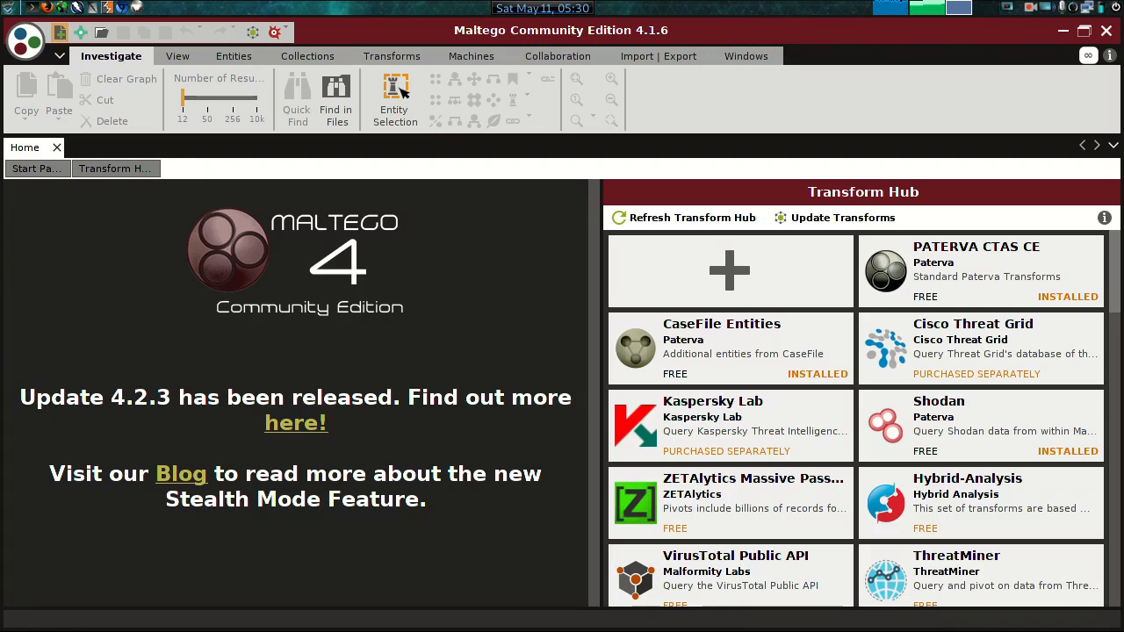
- Create a new graph and place a Website entity on its canvas
key("ctrl+t")
key("ctrl+t")
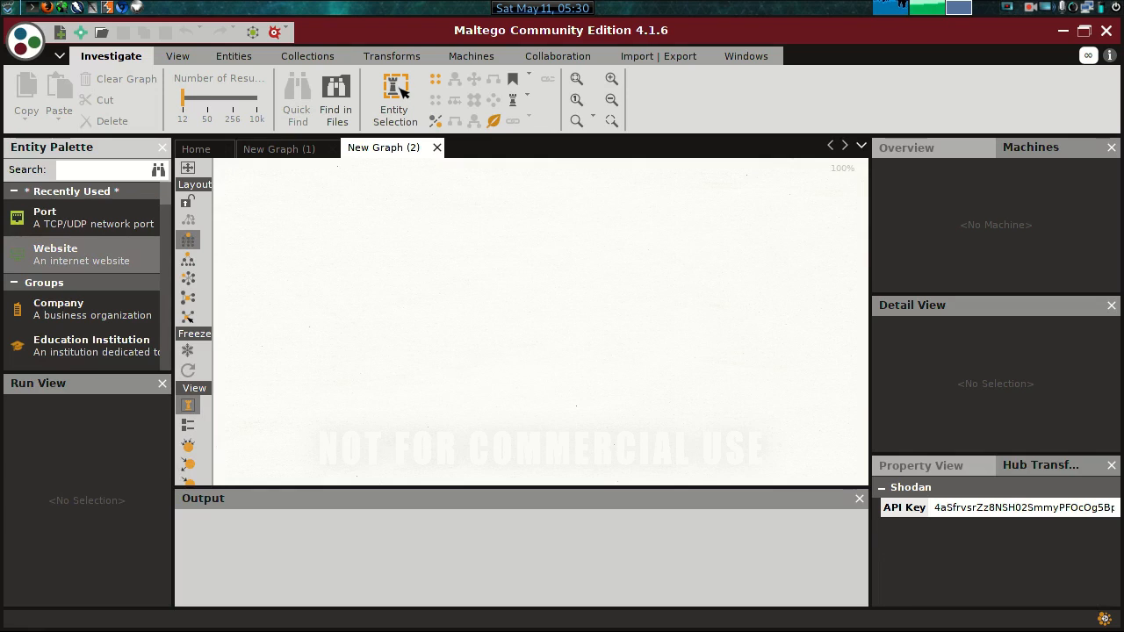
left_click_drag(80, 255, 193, 253)
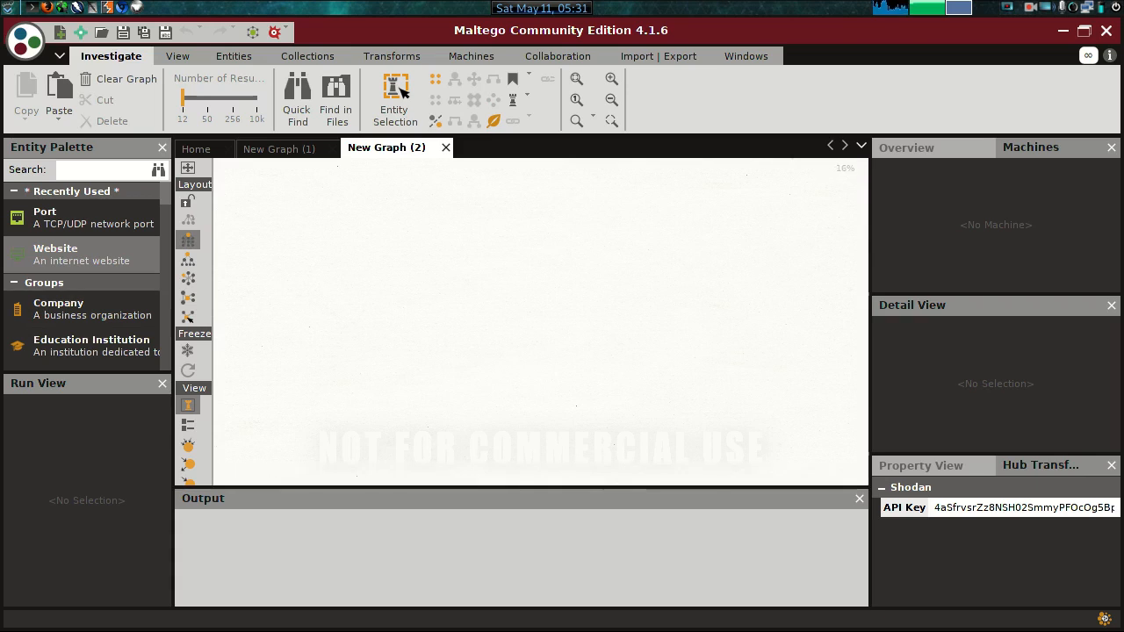
left_click(80, 255)
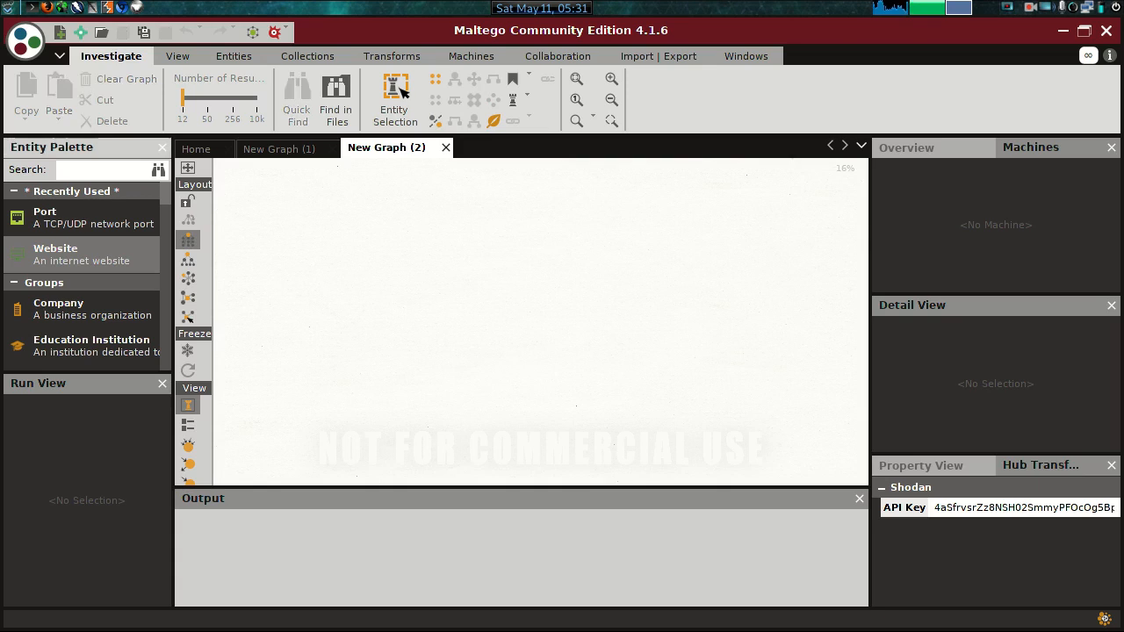
left_click_drag(81, 255, 431, 255)
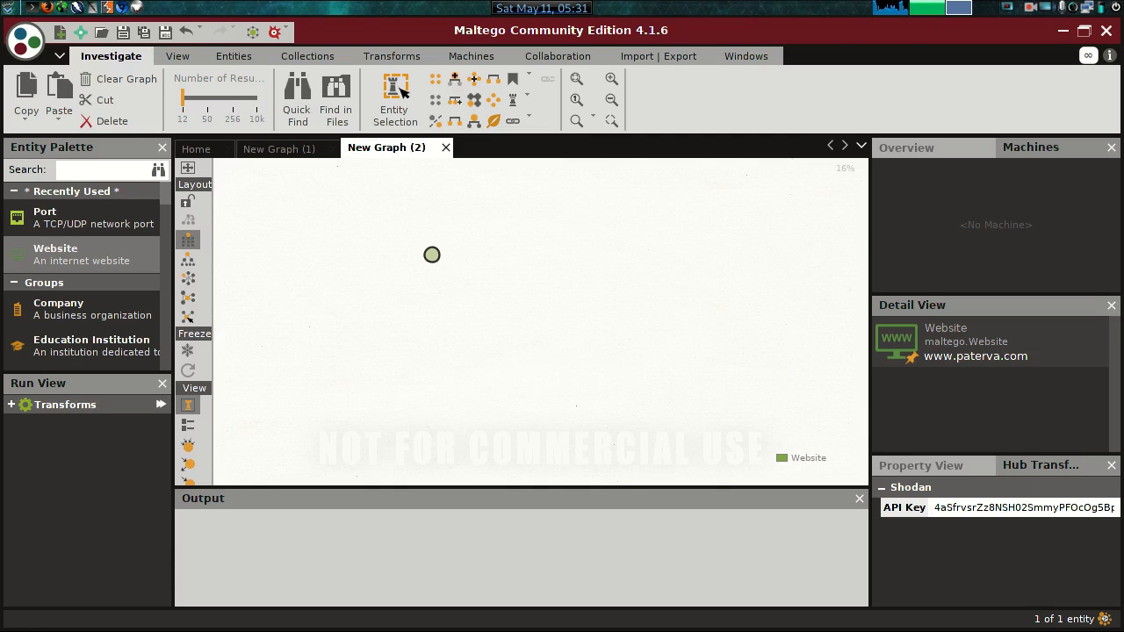
- Change the new Website entity's address to kpu.go.id in its details
double_click(431, 254)
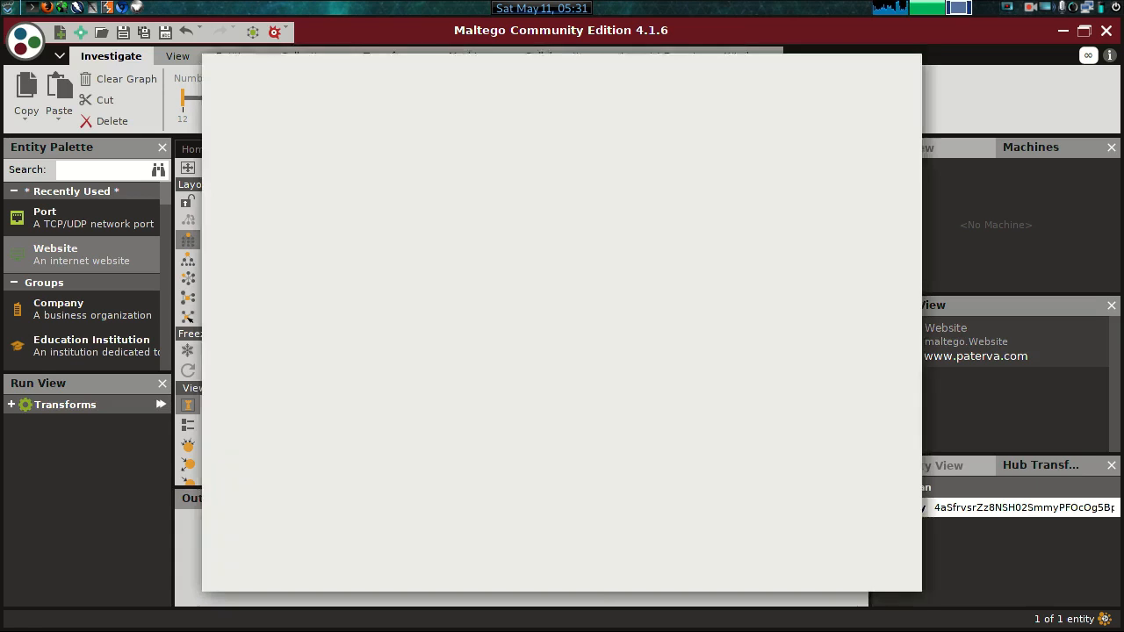
left_click(373, 275)
type("\\\\\\")
key("BackSpace")
key("BackSpace")
key("BackSpace")
key("BackSpace")
key("BackSpace")
key("BackSpace")
key("BackSpace")
key("BackSpace")
key("BackSpace")
key("BackSpace")
key("BackSpace")
key("BackSpace")
key("BackSpace")
key("BackSpace")
key("BackSpace")
key("BackSpace")
key("BackSpace")
key("BackSpace")
key("BackSpace")
key("BackSpace")
key("BackSpace")
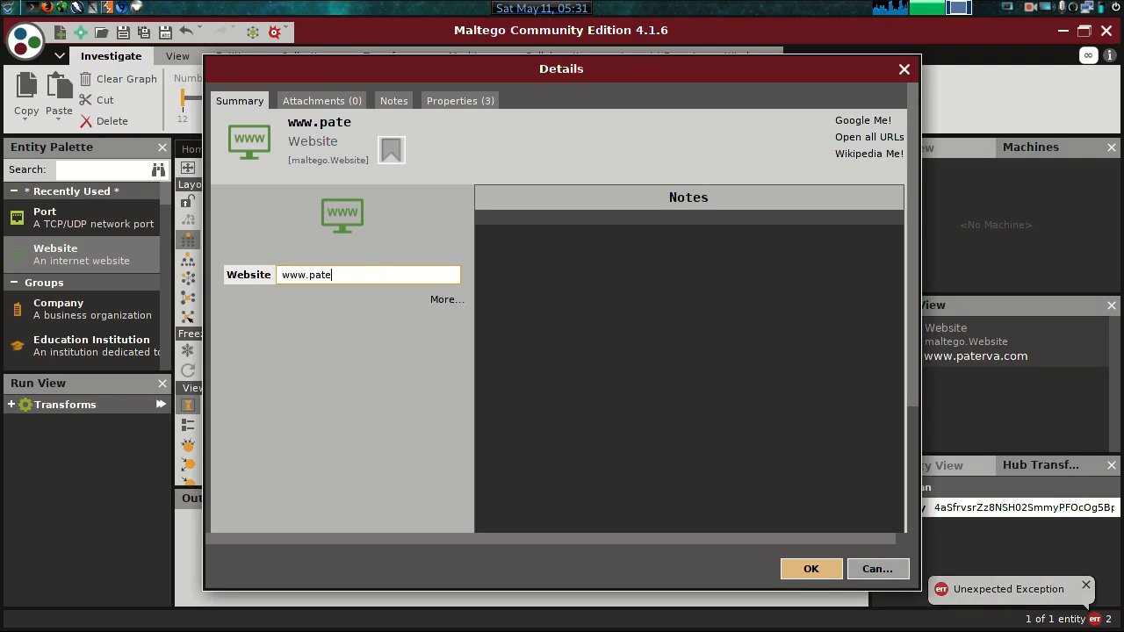
type("kpu")
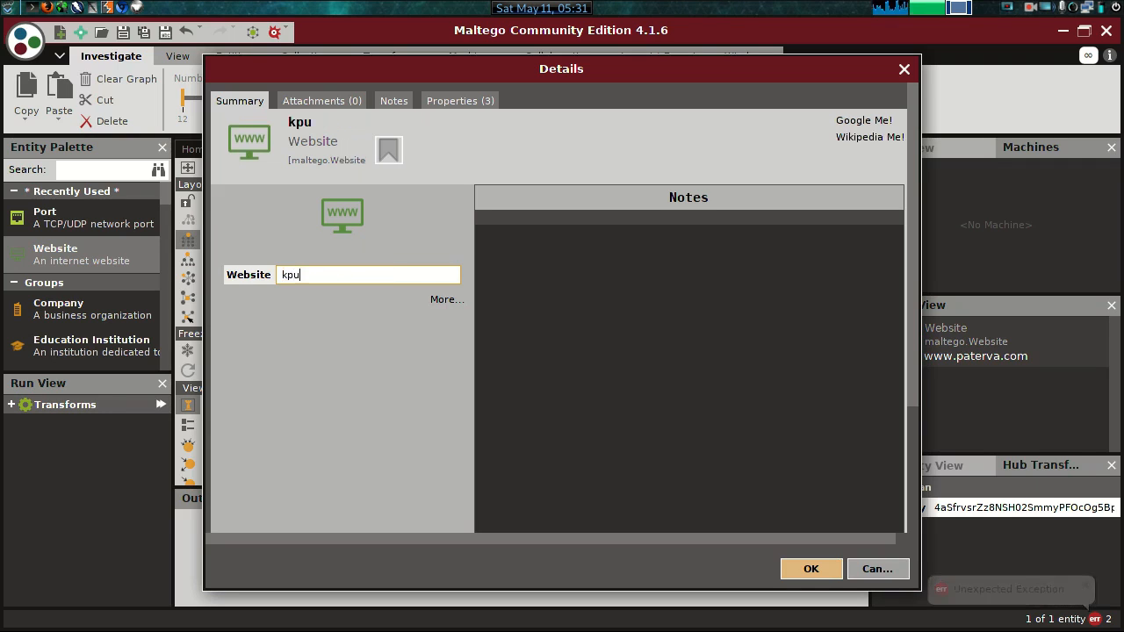
type(".go.id")
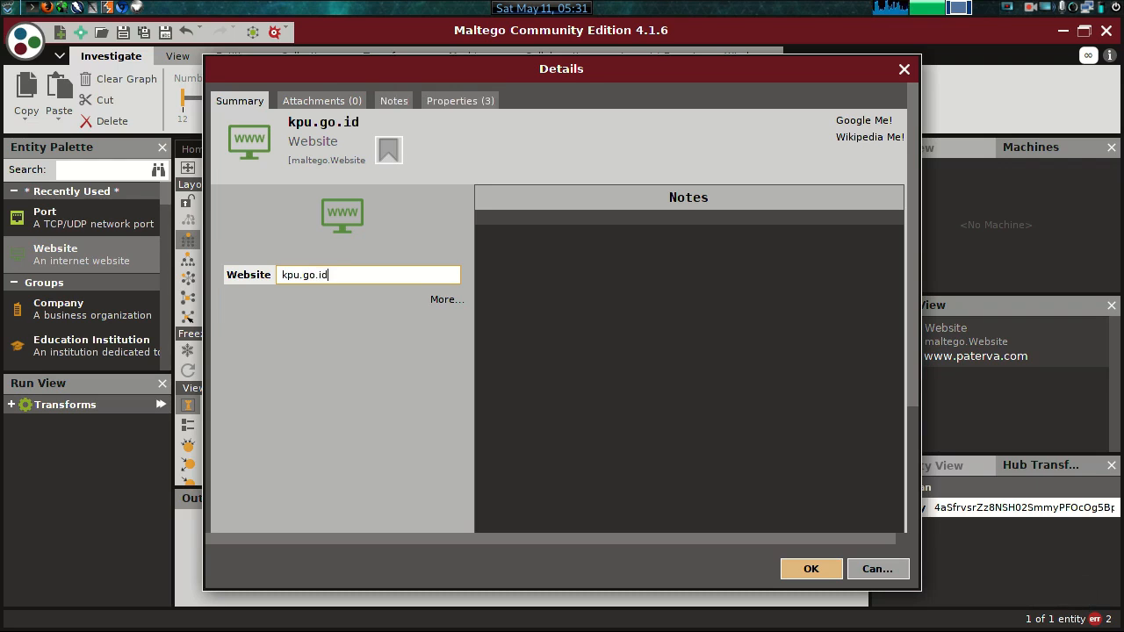
- Enable SSL in the kpu.go.id entity's properties and apply the edited details
left_click(321, 100)
left_click(394, 100)
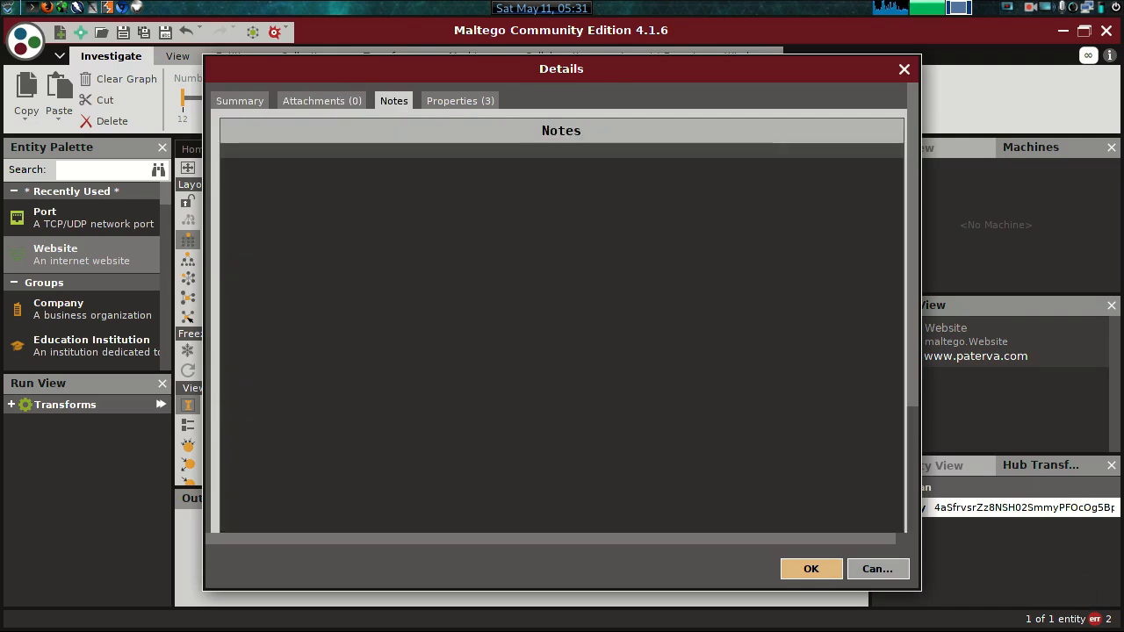
left_click(460, 101)
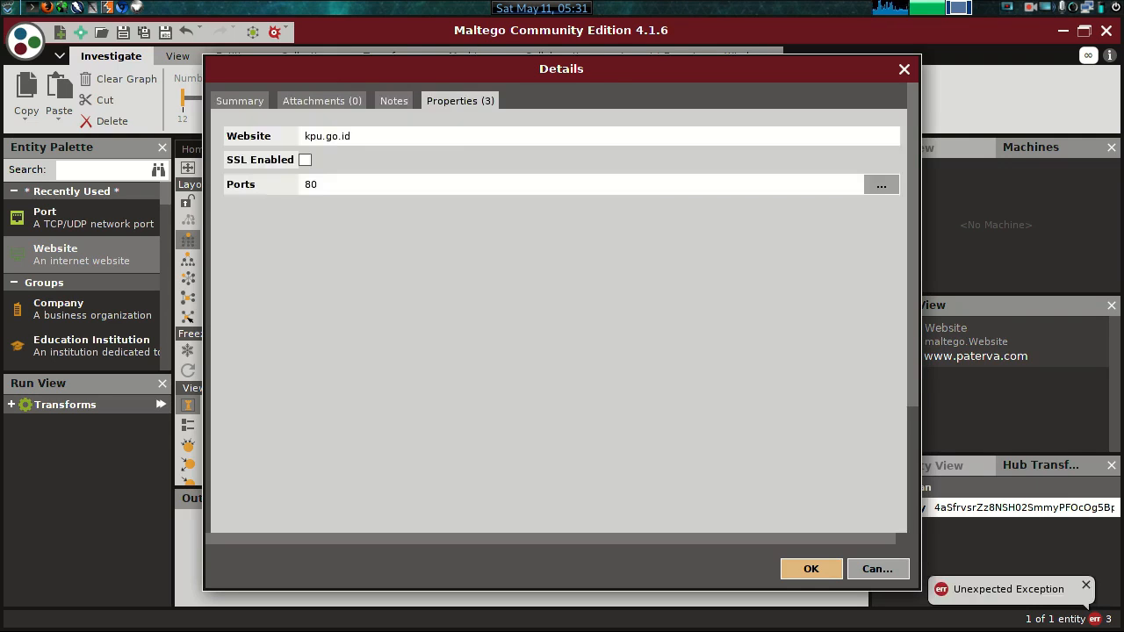
left_click(304, 159)
left_click(240, 100)
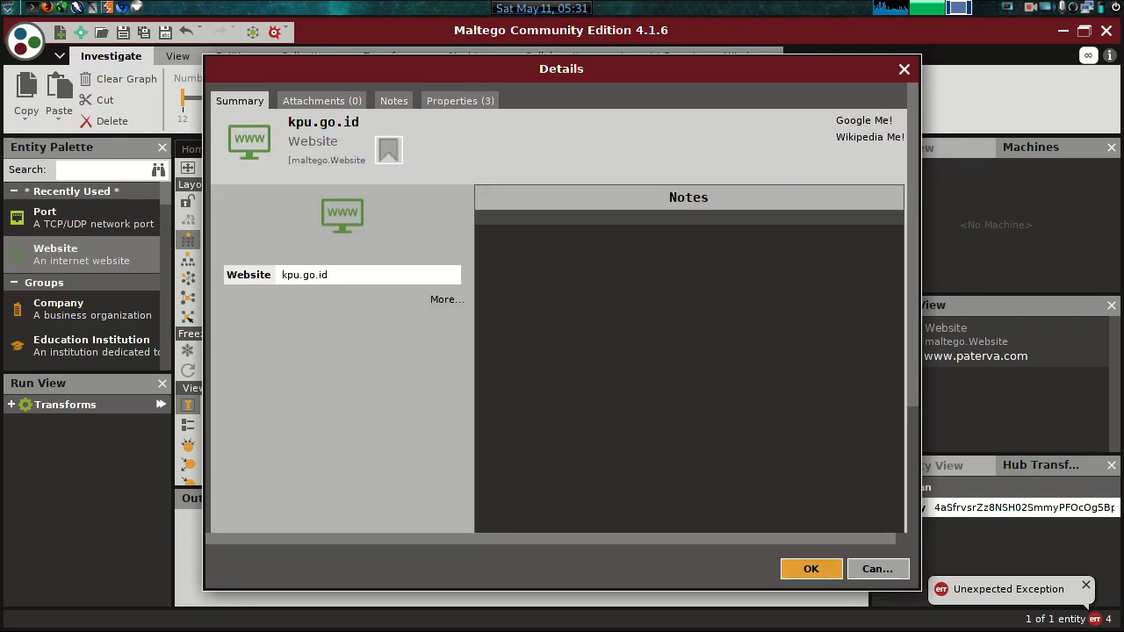
left_click(810, 568)
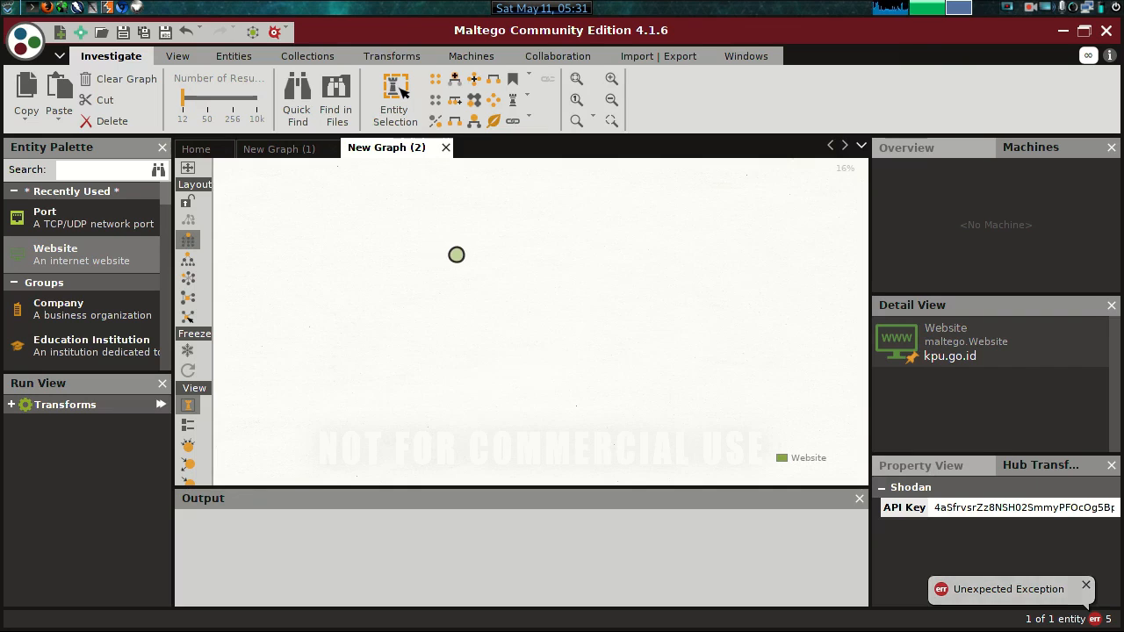
- Review the saved details of the kpu.go.id website entity and reselect it in the graph
double_click(460, 255)
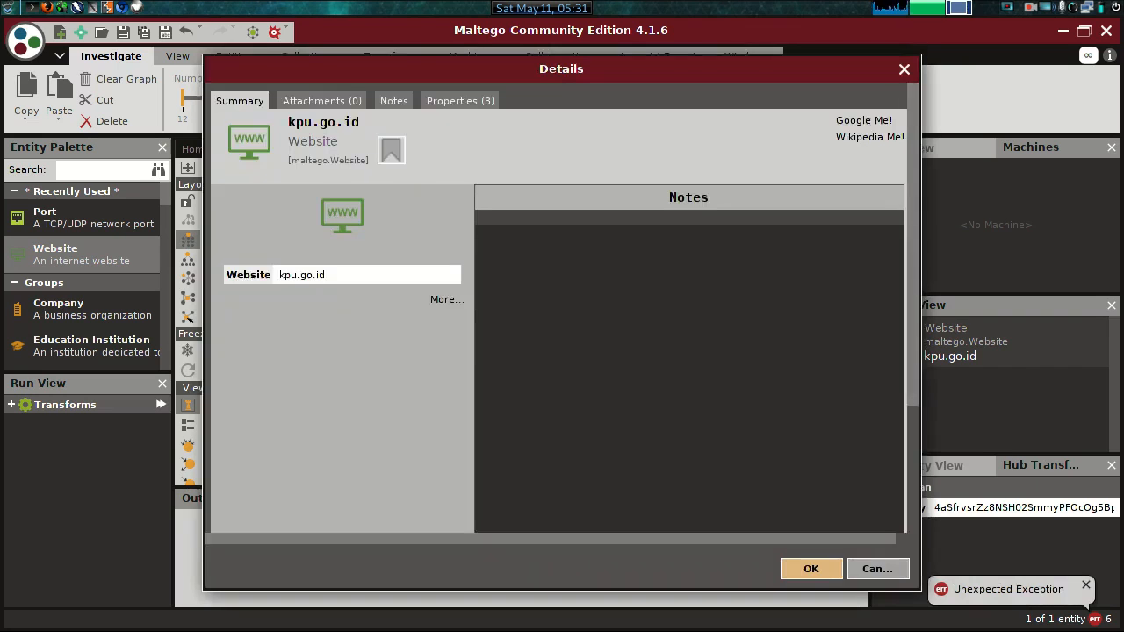
key("Escape")
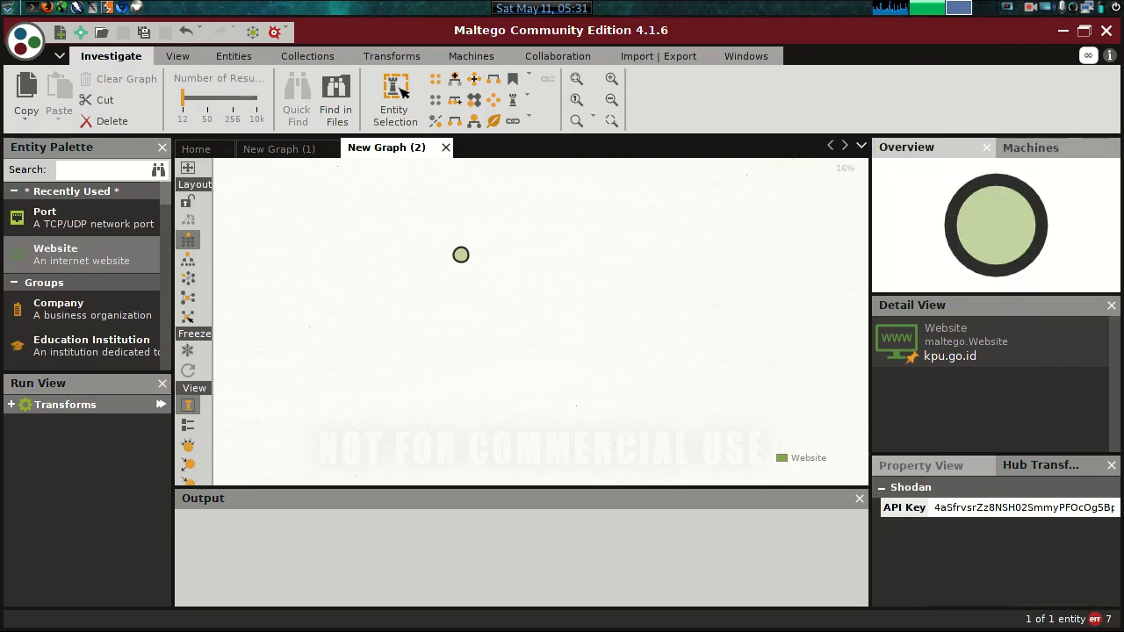
left_click(541, 322)
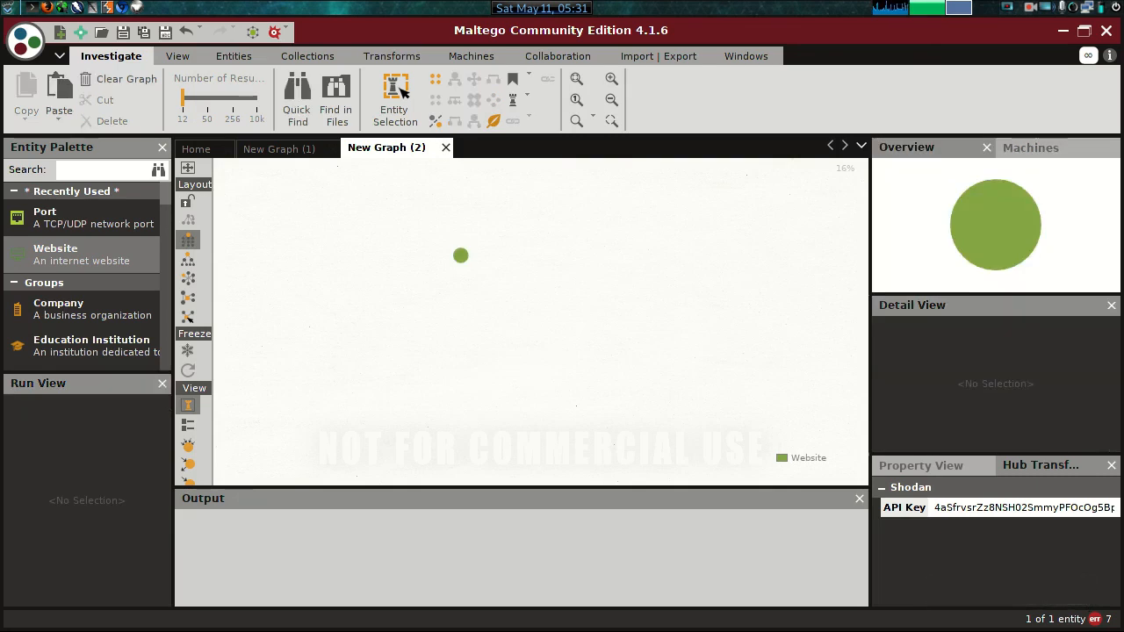
left_click(400, 88)
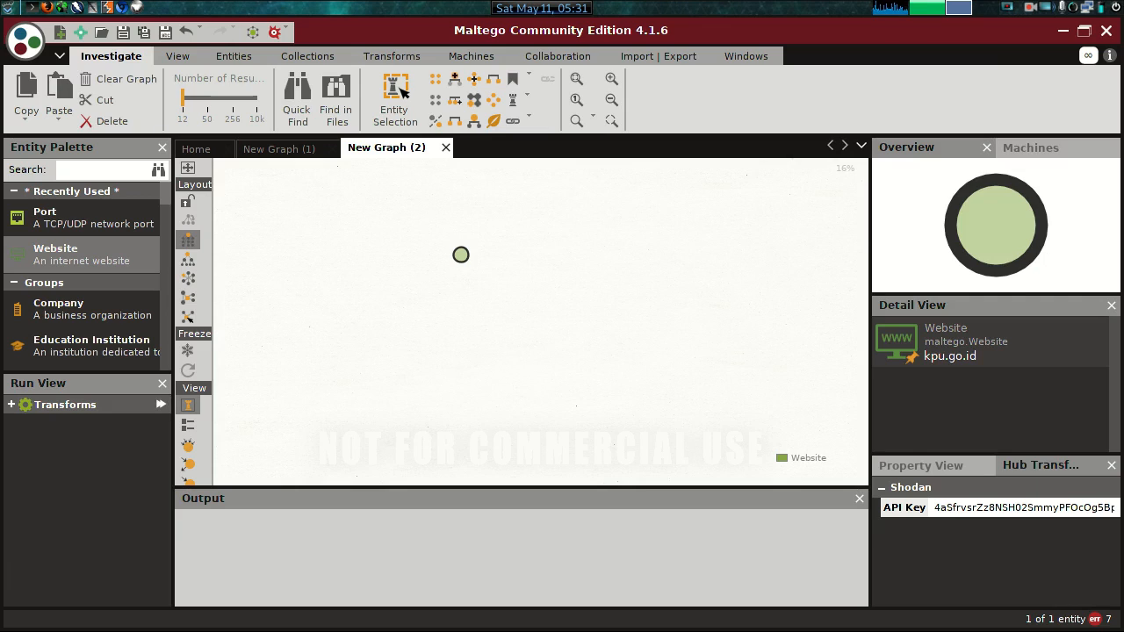
left_click(957, 351)
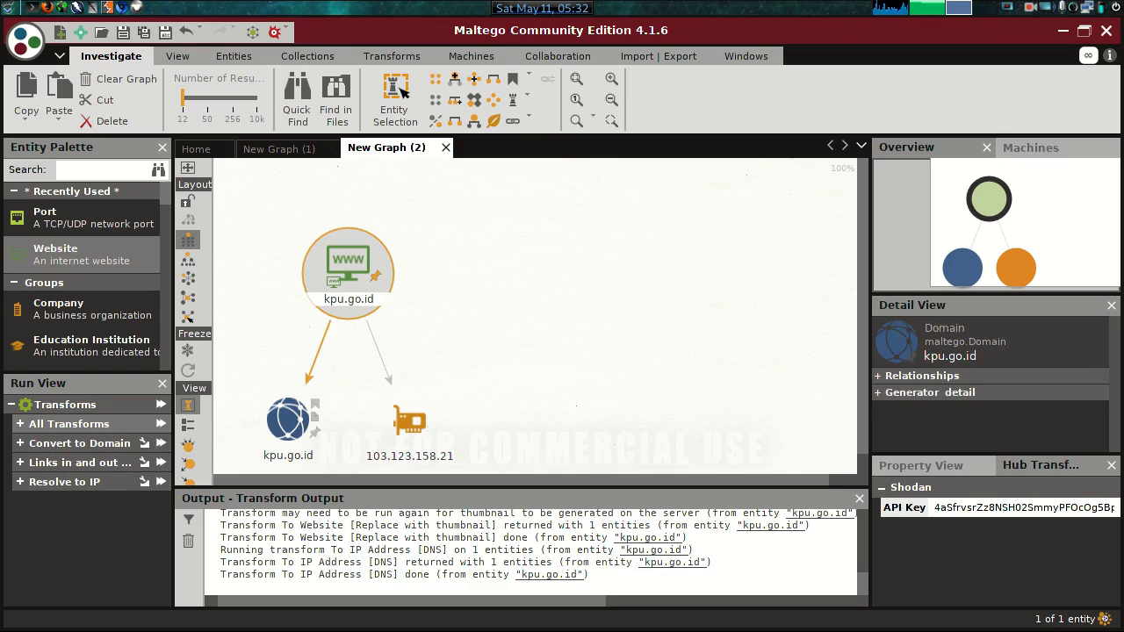
- Run all transforms and the Shodan set on the IPv4 address entity, remembering the required inputs and dismissing any errors
left_click(410, 423)
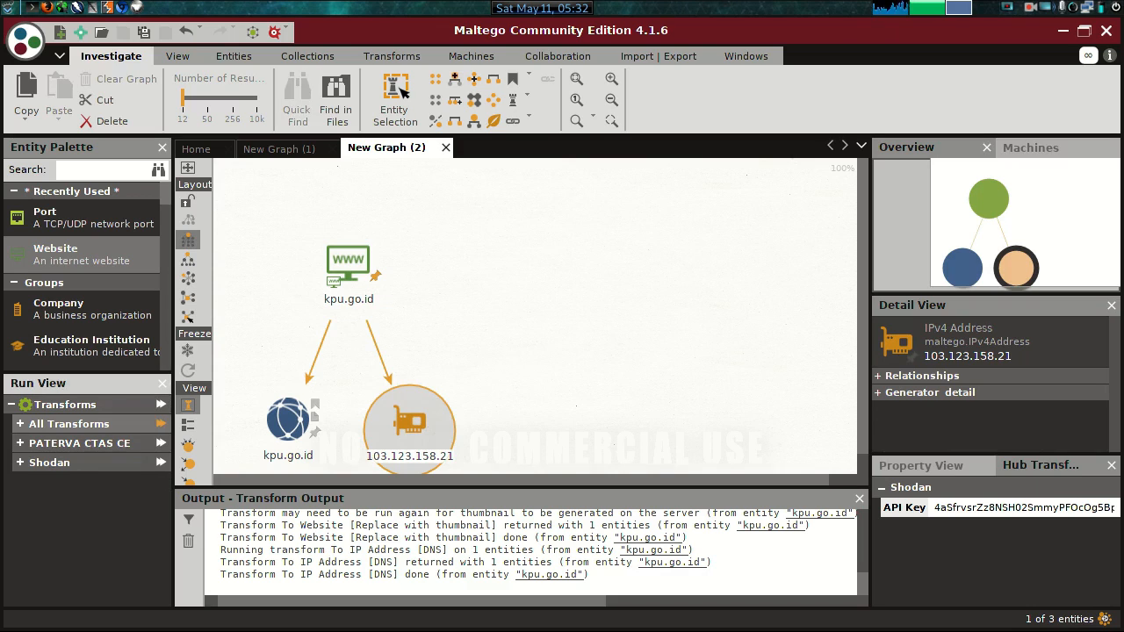
left_click(161, 423)
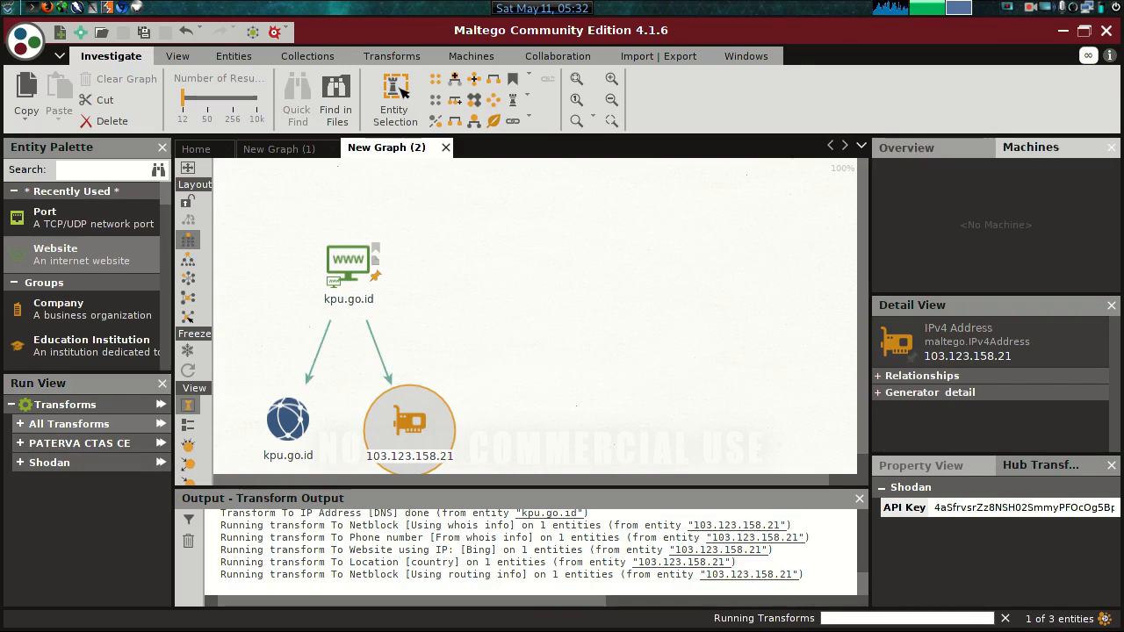
left_click(160, 461)
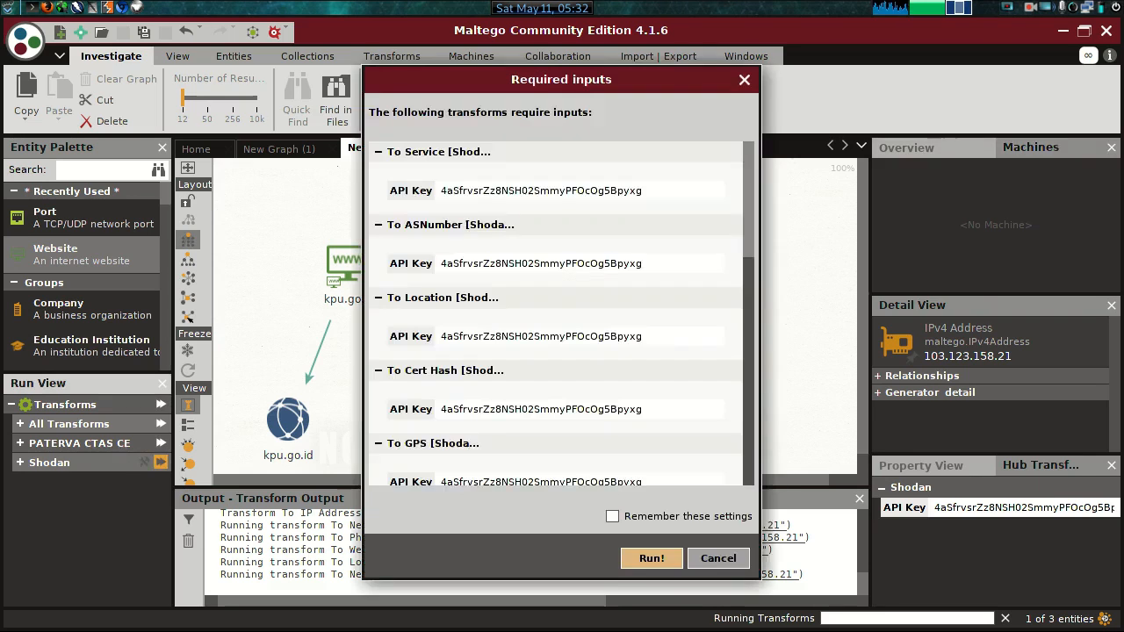
left_click(612, 517)
left_click(651, 558)
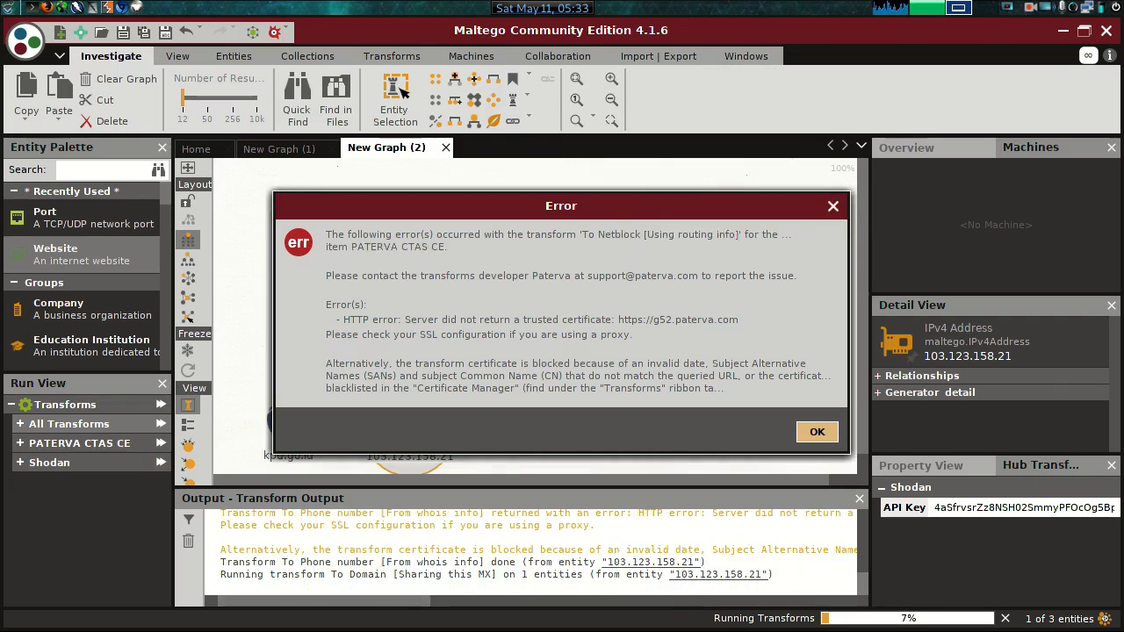
left_click(817, 432)
left_click(816, 432)
left_click(816, 432)
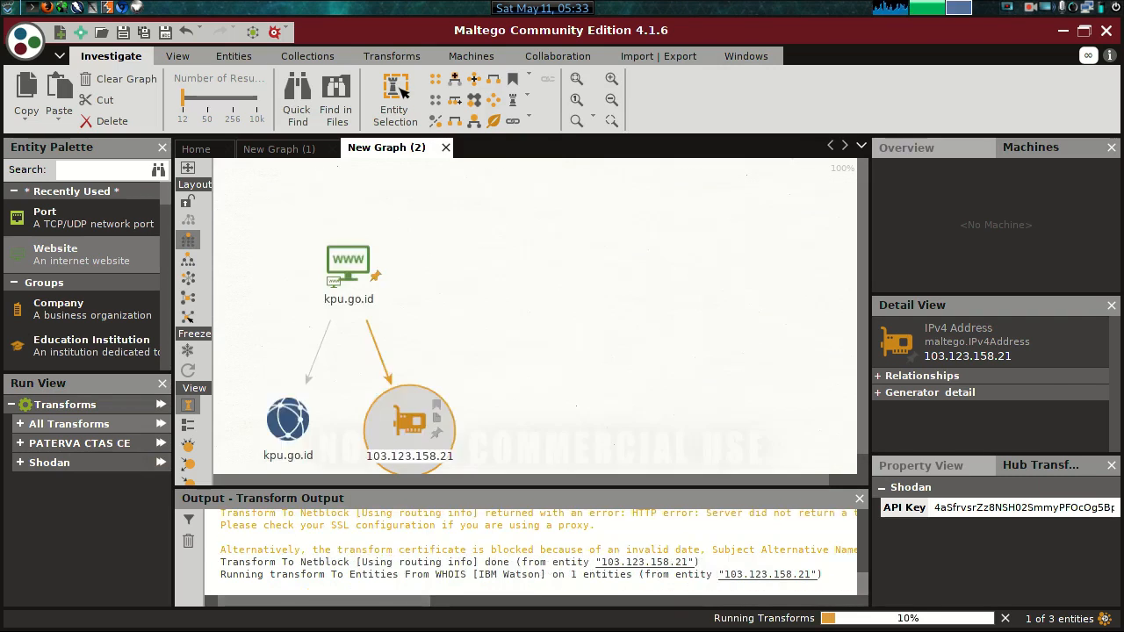
left_click(816, 432)
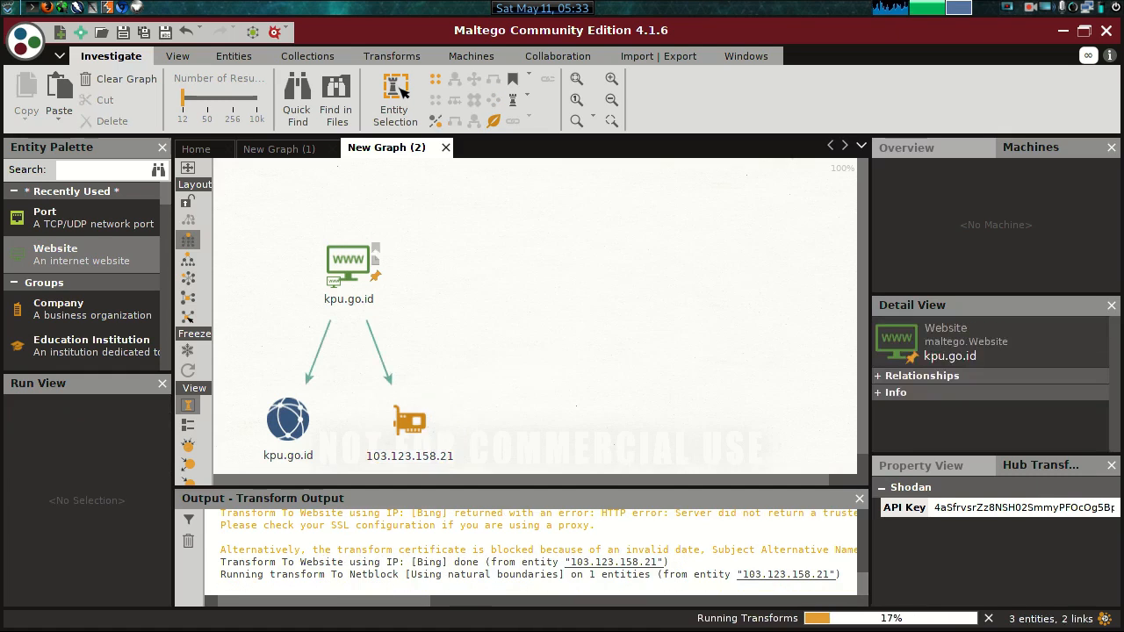
- Run all transforms on the domain's abuse e-mail entity with the FL name format, remembering that setting
left_click(349, 268)
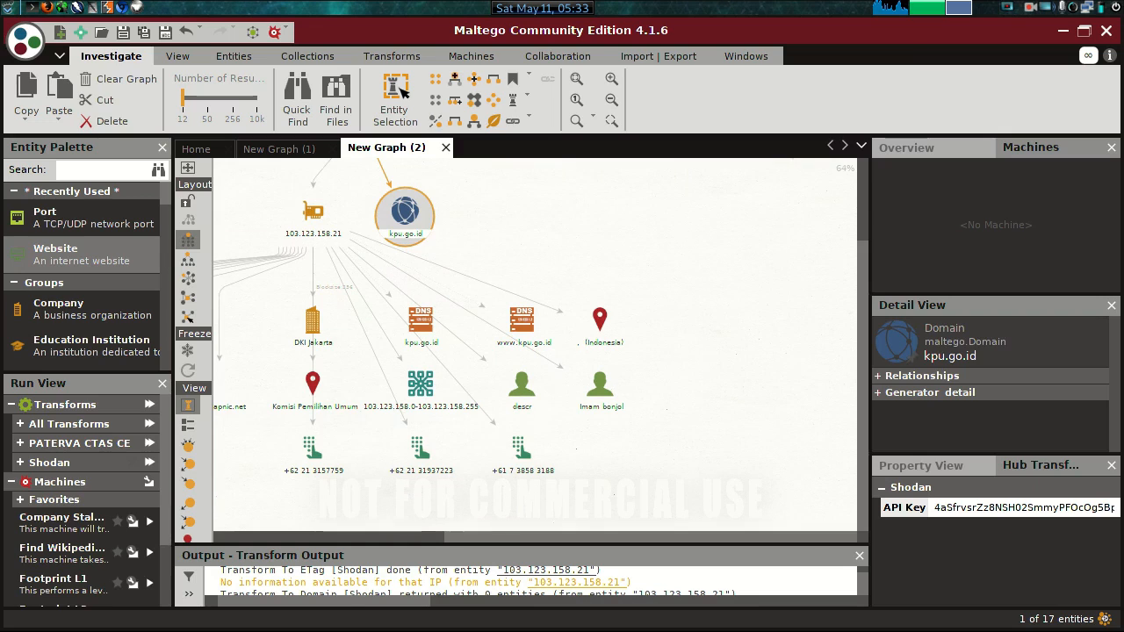
left_click(702, 352)
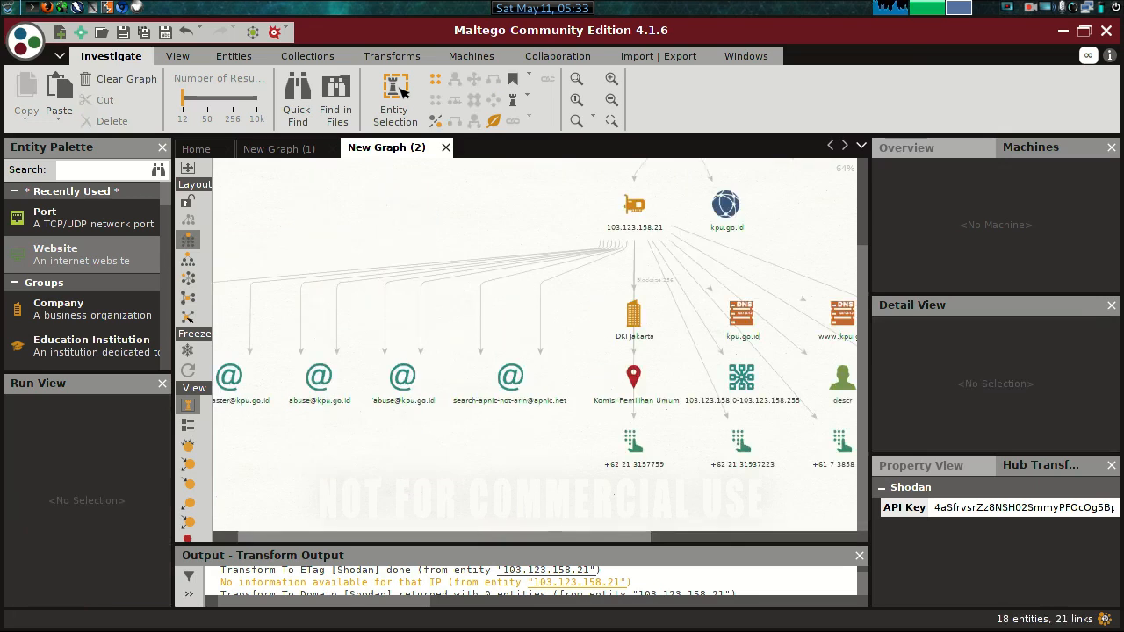
mouse_move(634, 442)
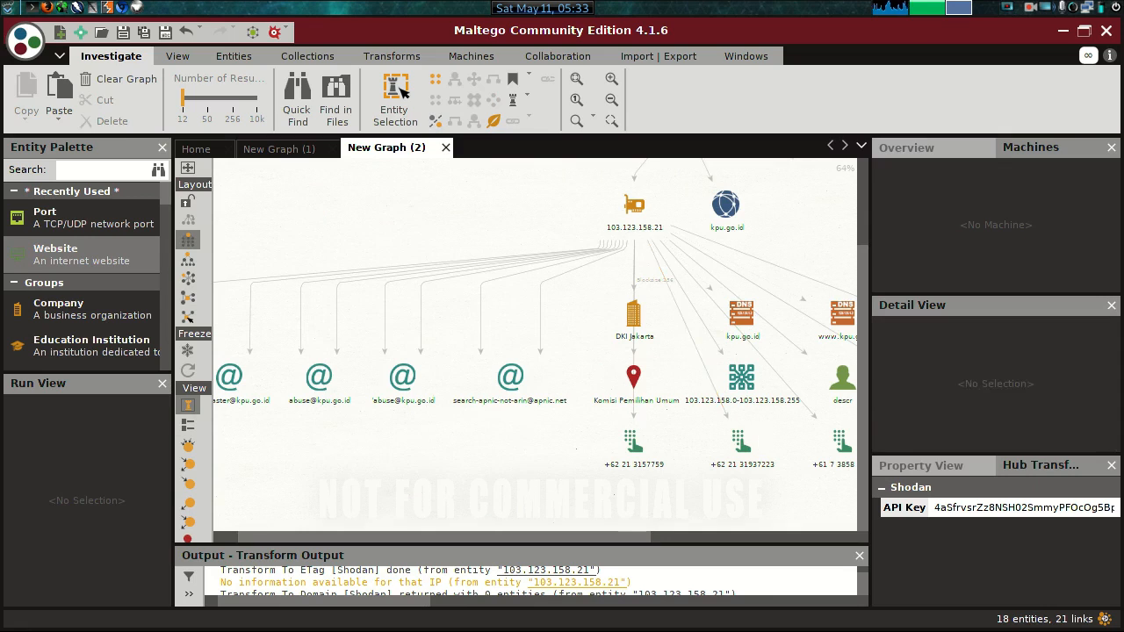
left_click(319, 377)
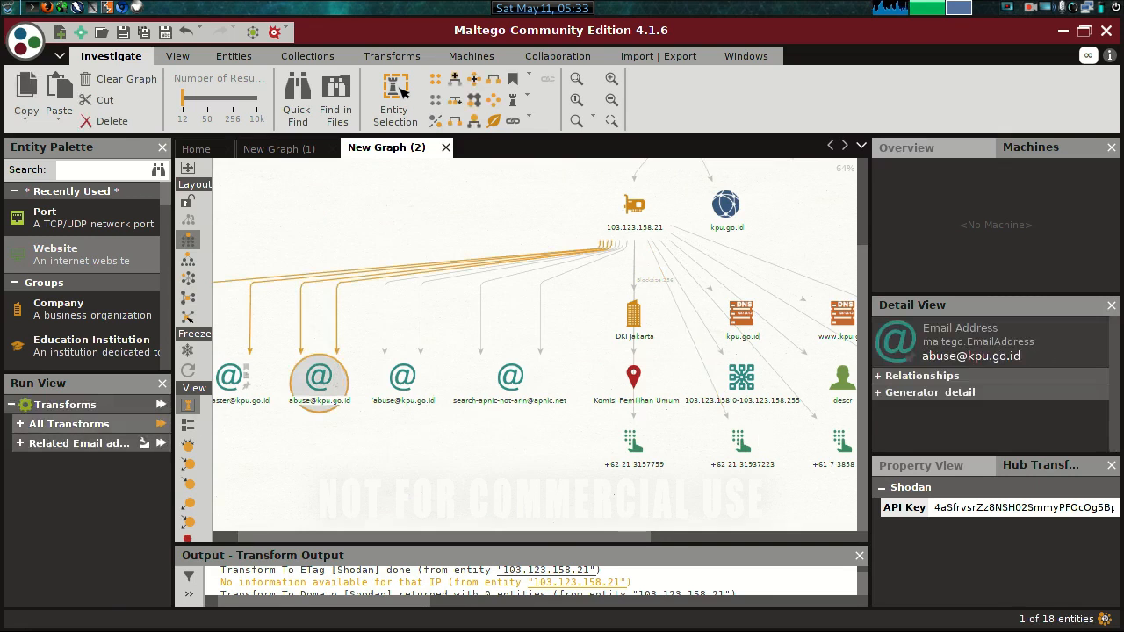
left_click(160, 443)
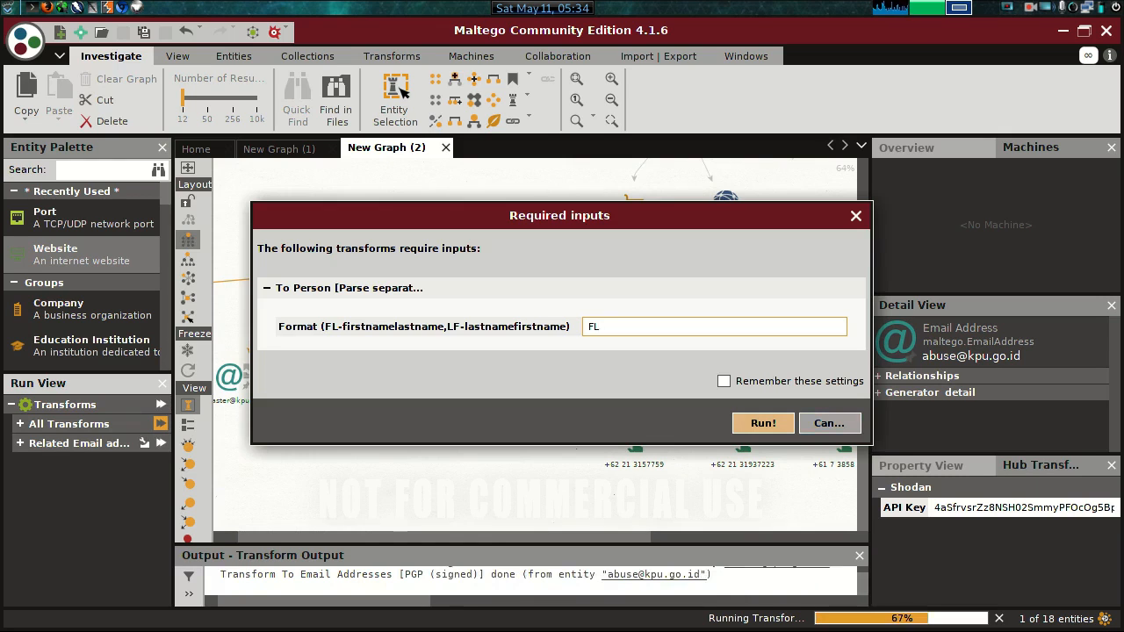
key("Tab")
key("Tab")
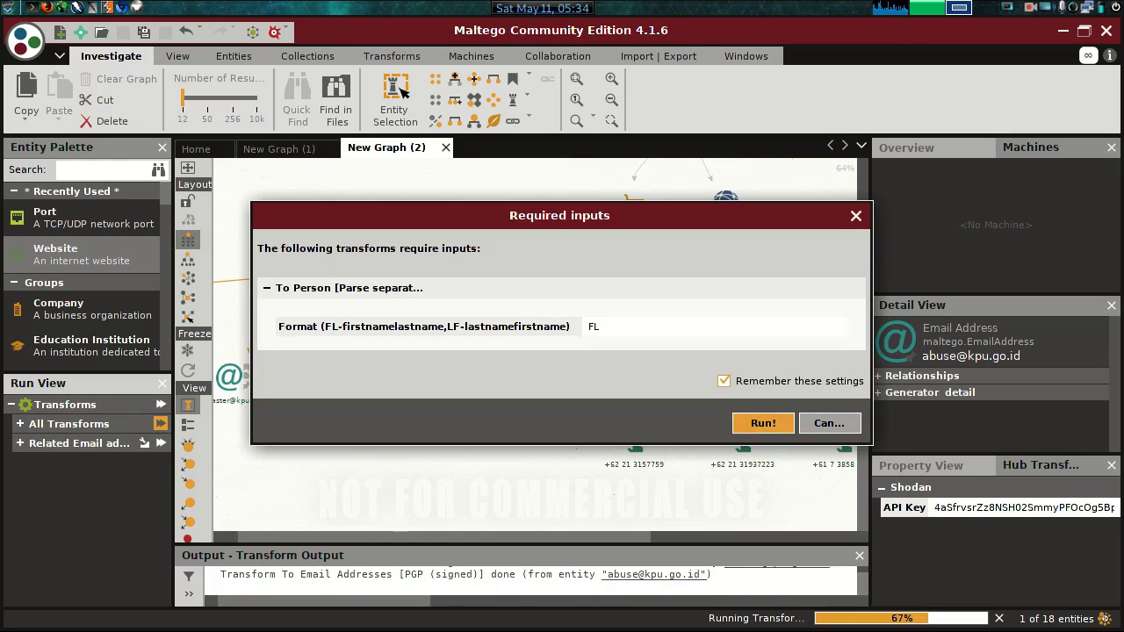
key("Return")
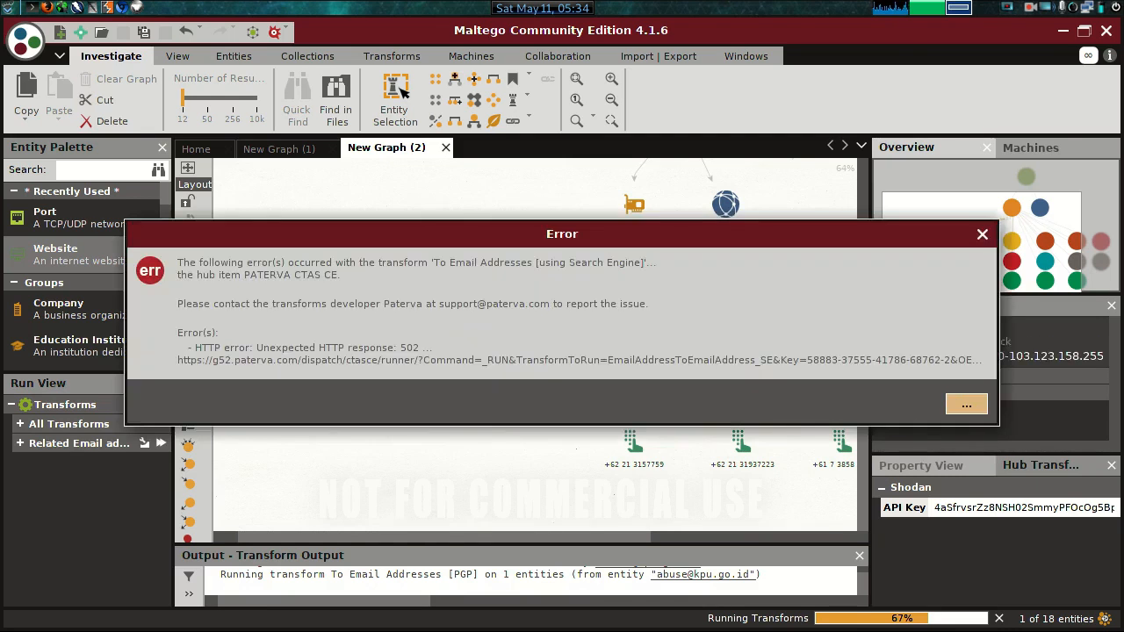
key("Escape")
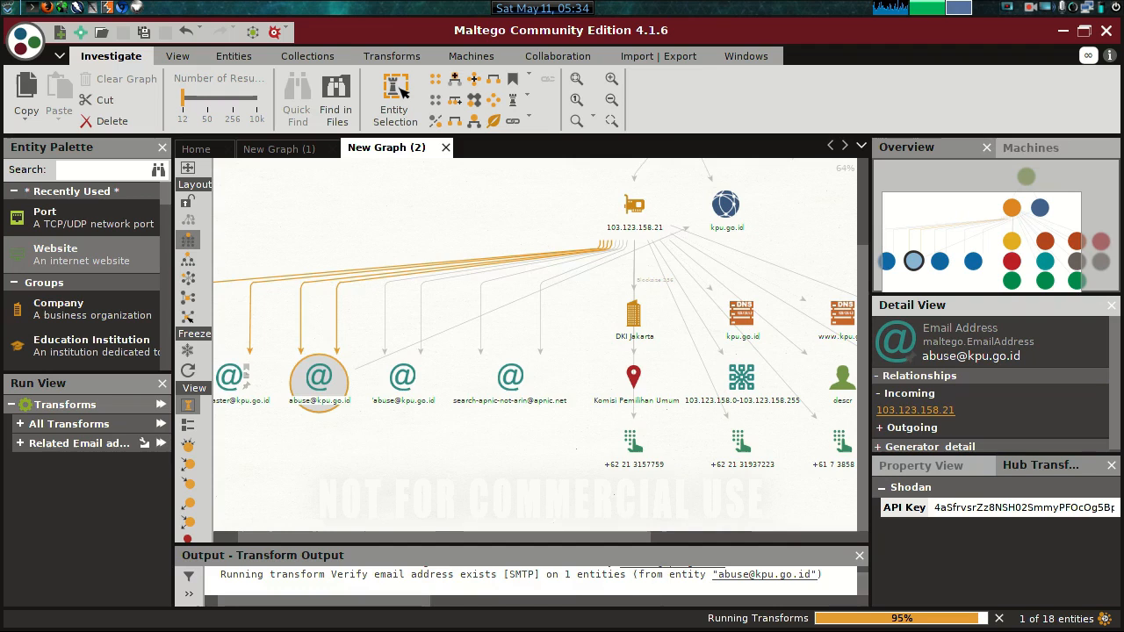
- Keep the MX records keroncong.kpu.go.id and mta1.kpu.go.id in the Footprint L2 machine and continue to the NS records
left_click(915, 410)
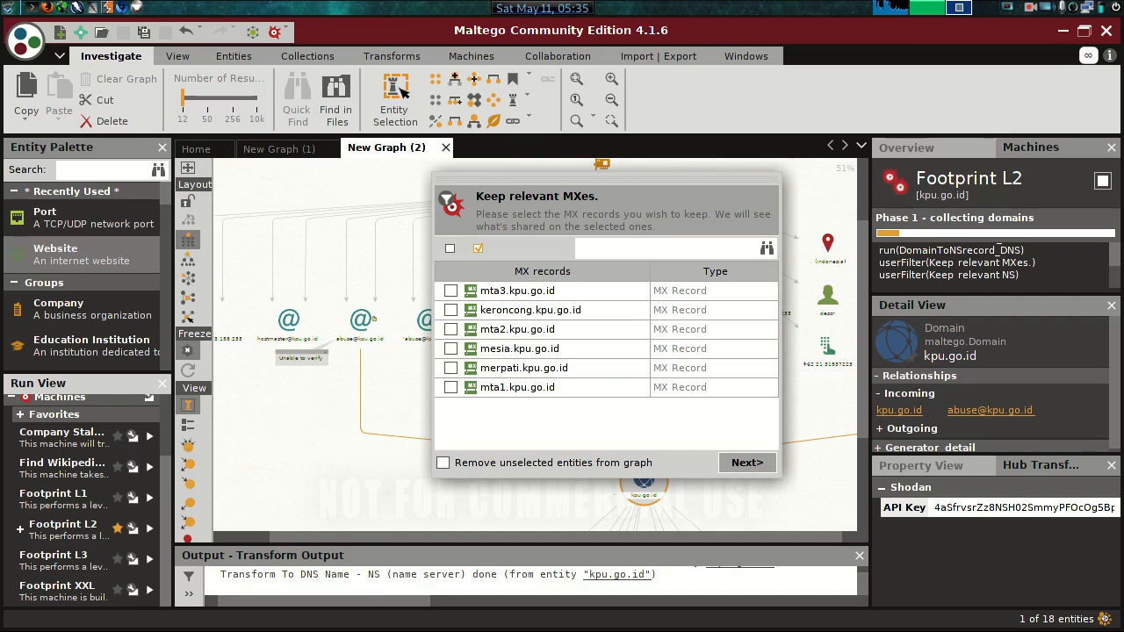
left_click(451, 309)
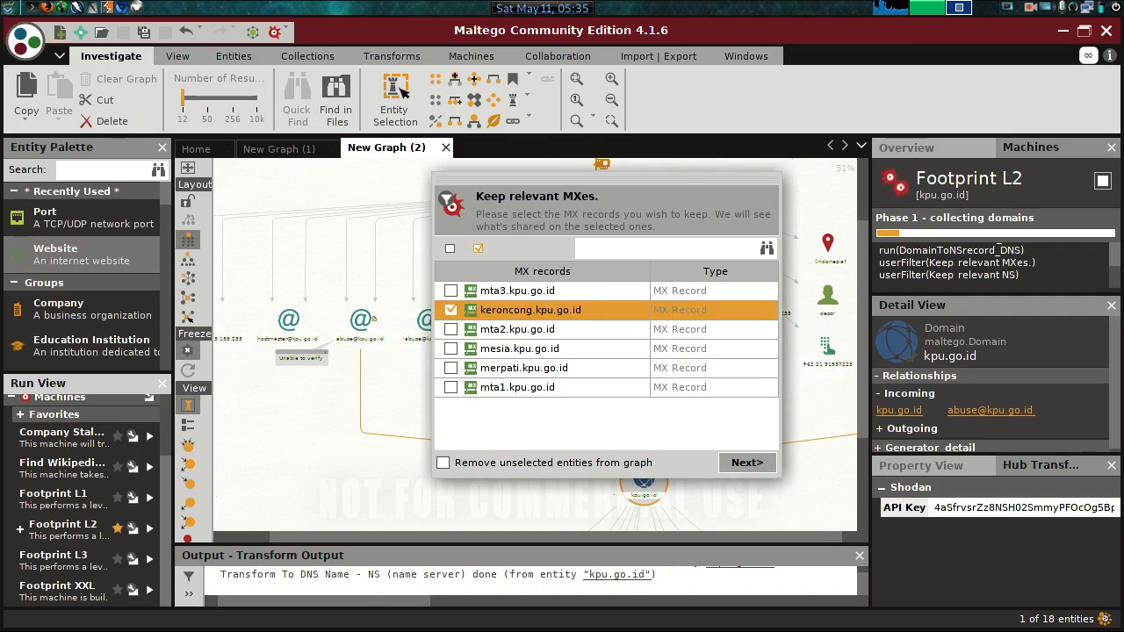
left_click(451, 387)
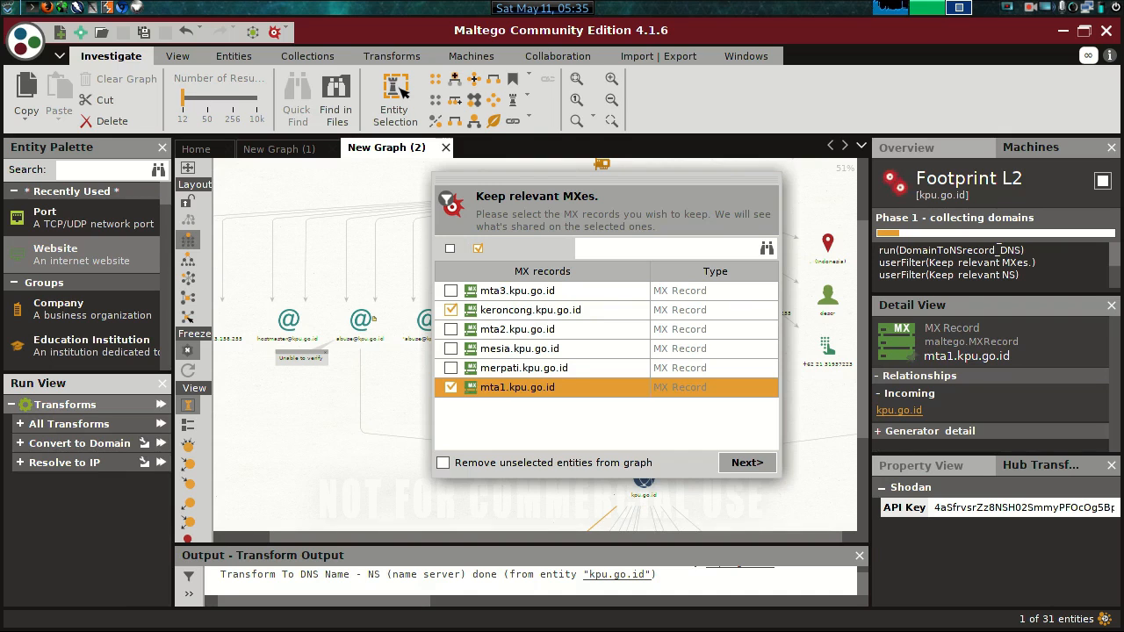
left_click(746, 463)
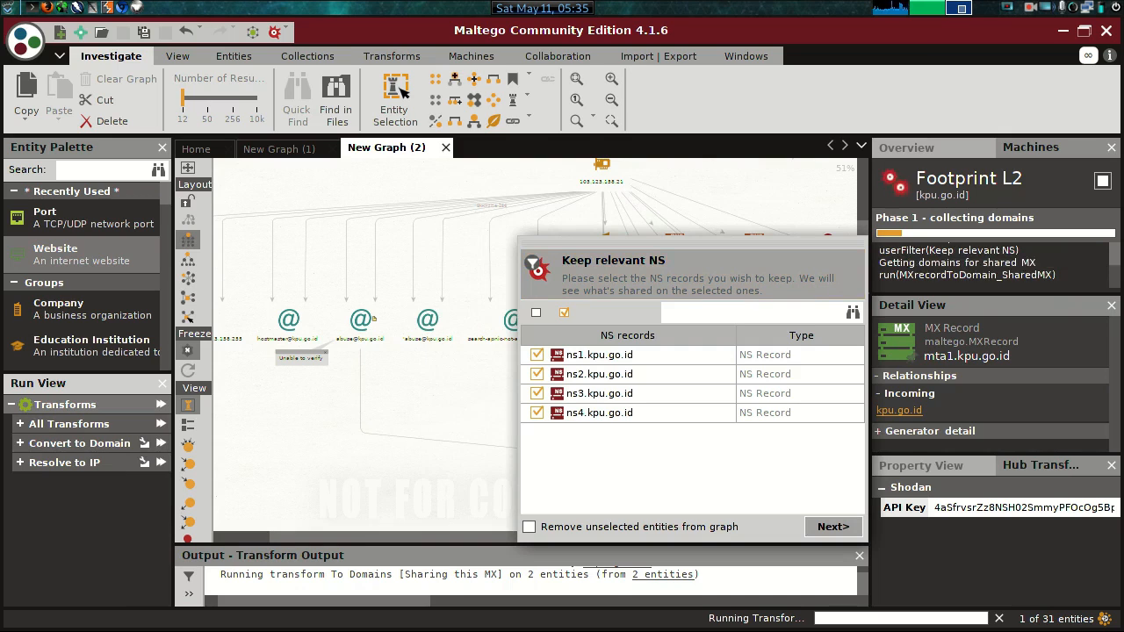
- Keep NS records ns1 to ns4.kpu.go.id and the kpu.go.id domain in the Footprint L2 machine, with unselected entities removed in the domain selection
left_click(832, 526)
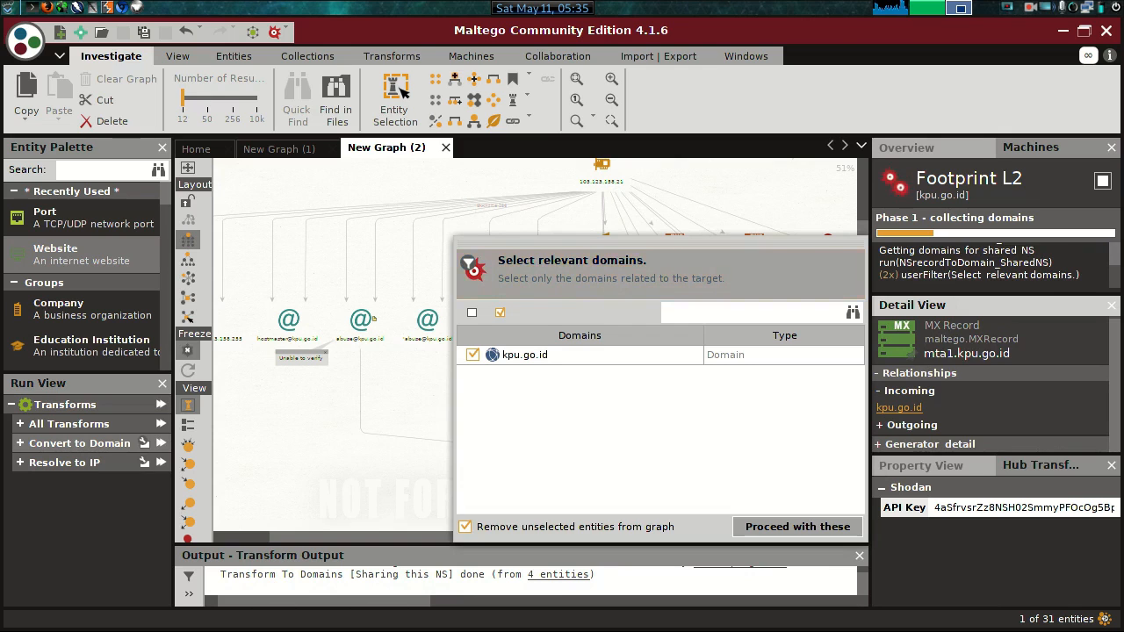
left_click(797, 526)
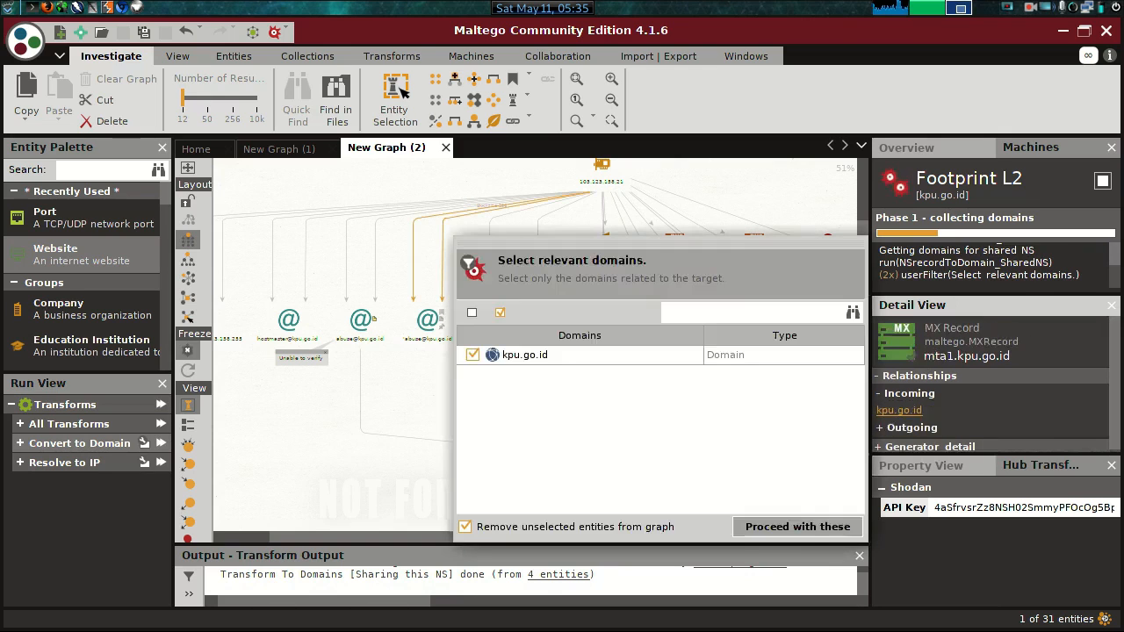
left_click(797, 527)
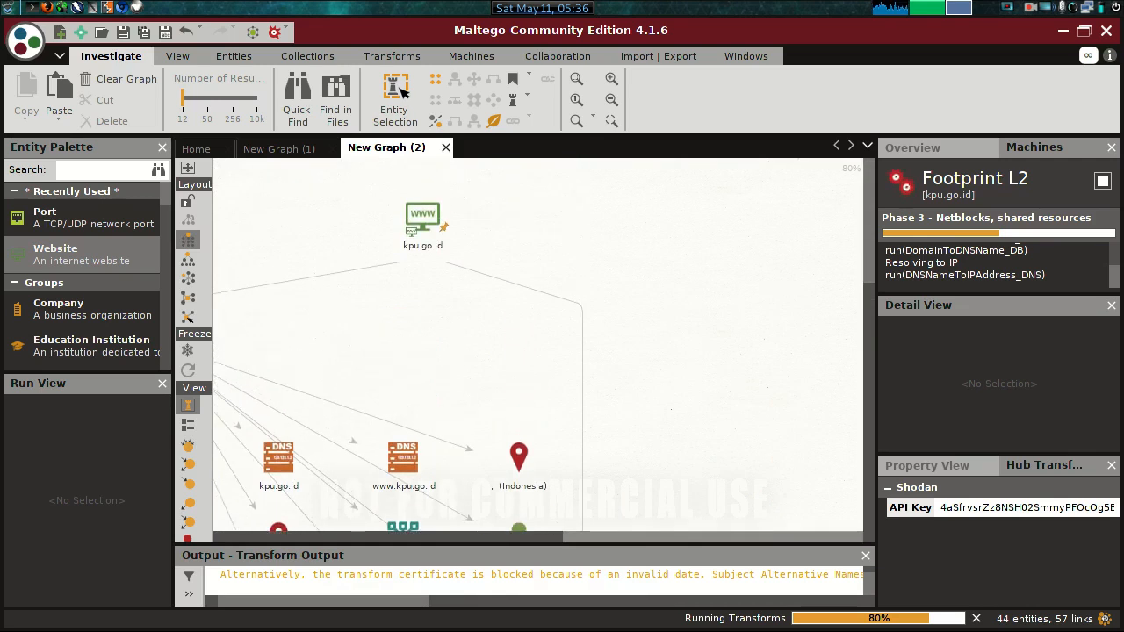
- Run the e-mail address and phone number search transforms on the +61 phone number entity linked to the IPv4 address
mouse_move(519, 459)
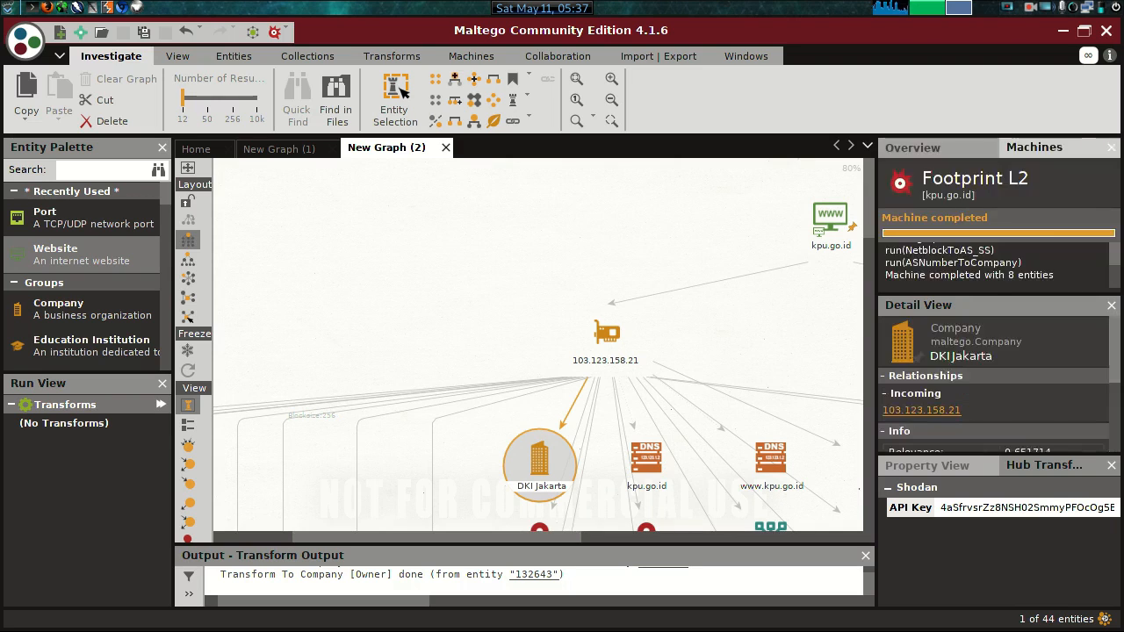
scroll(582, 413, "down", 3)
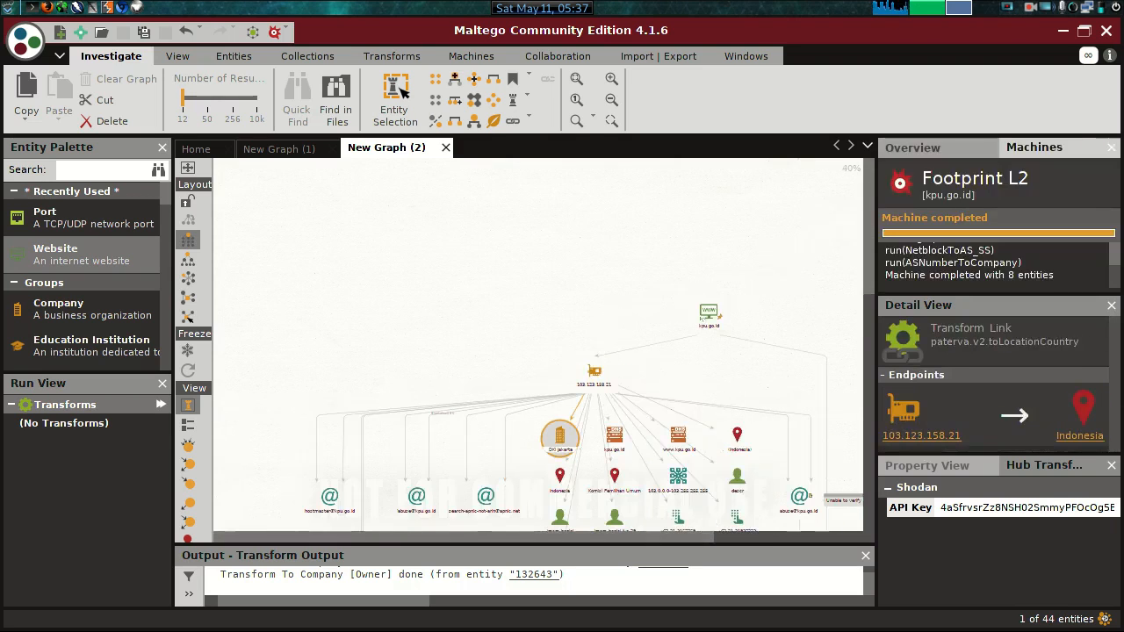
scroll(614, 478, "down", 3)
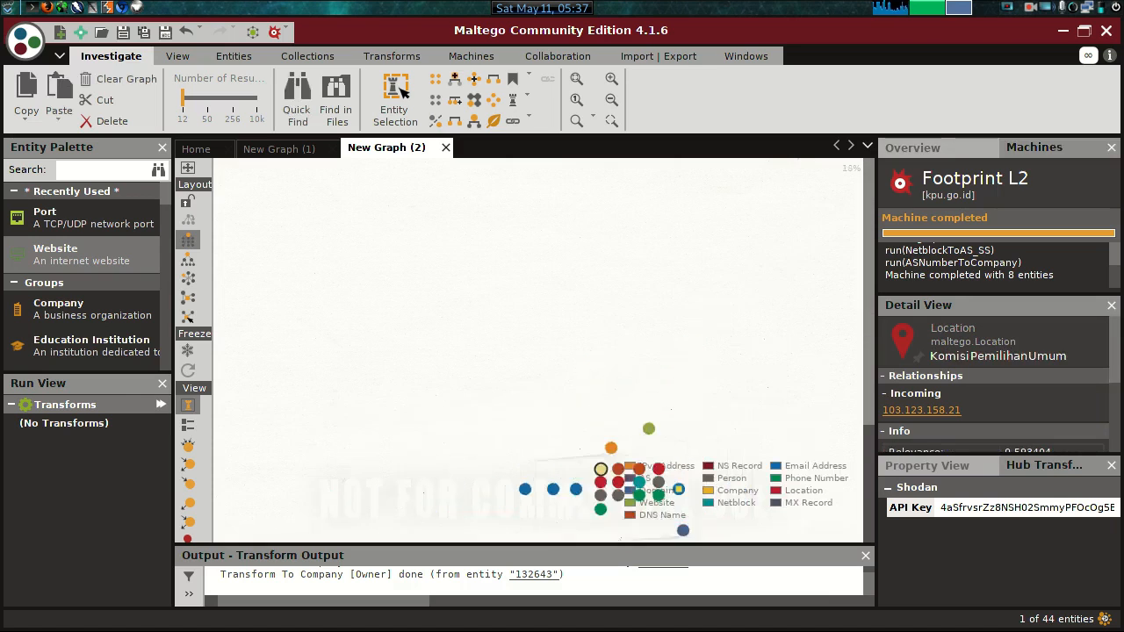
scroll(627, 453, "down", 2)
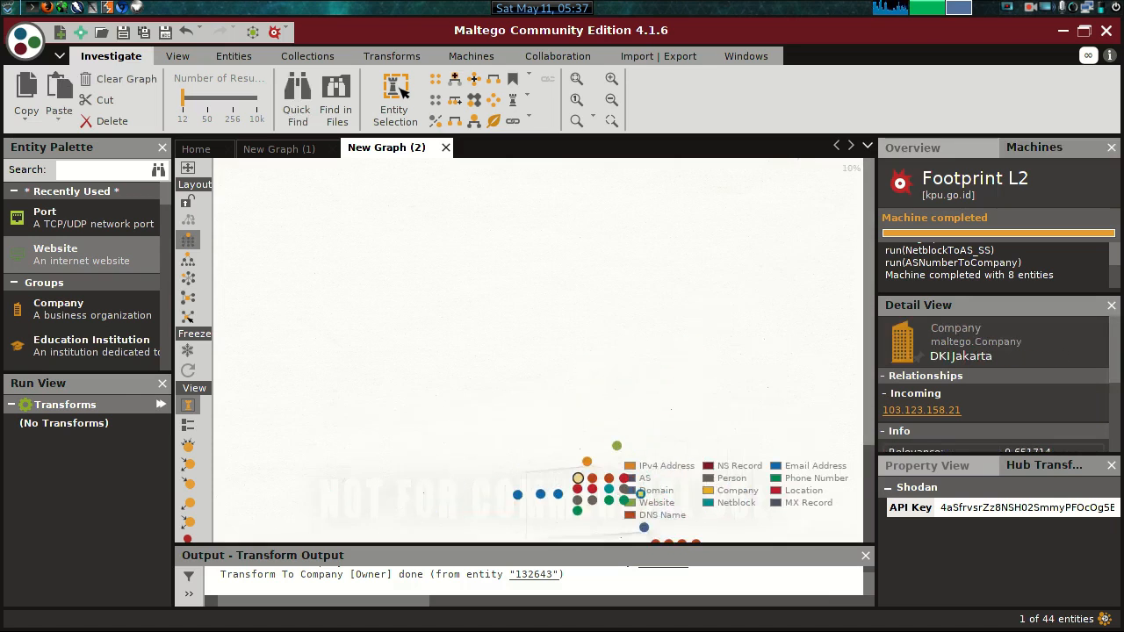
scroll(628, 454, "down", 4)
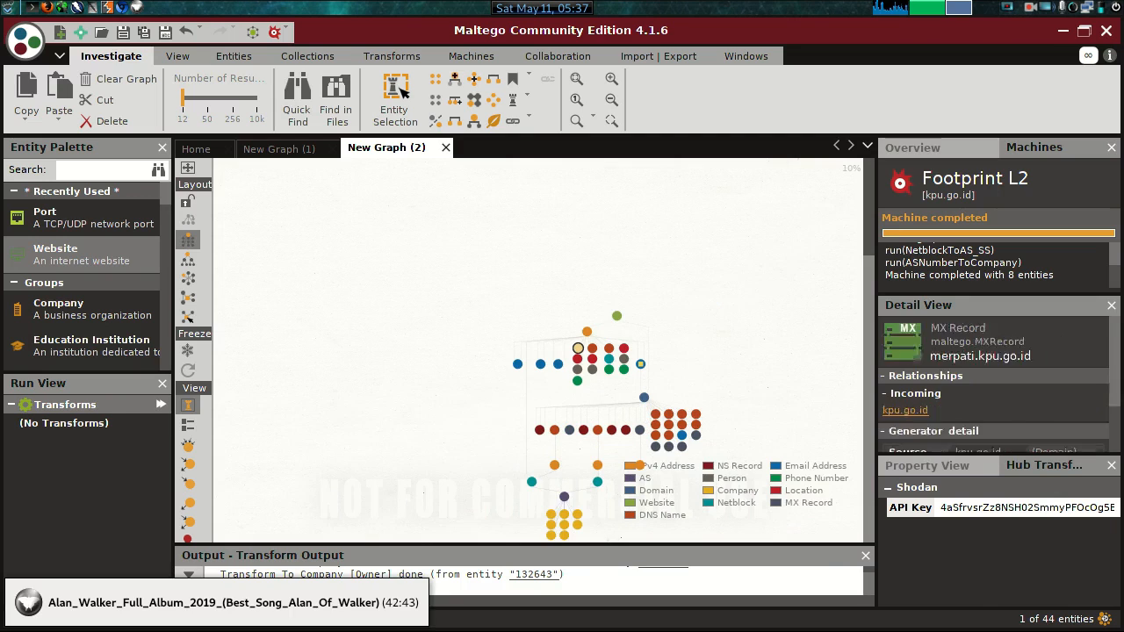
scroll(632, 419, "up", 4)
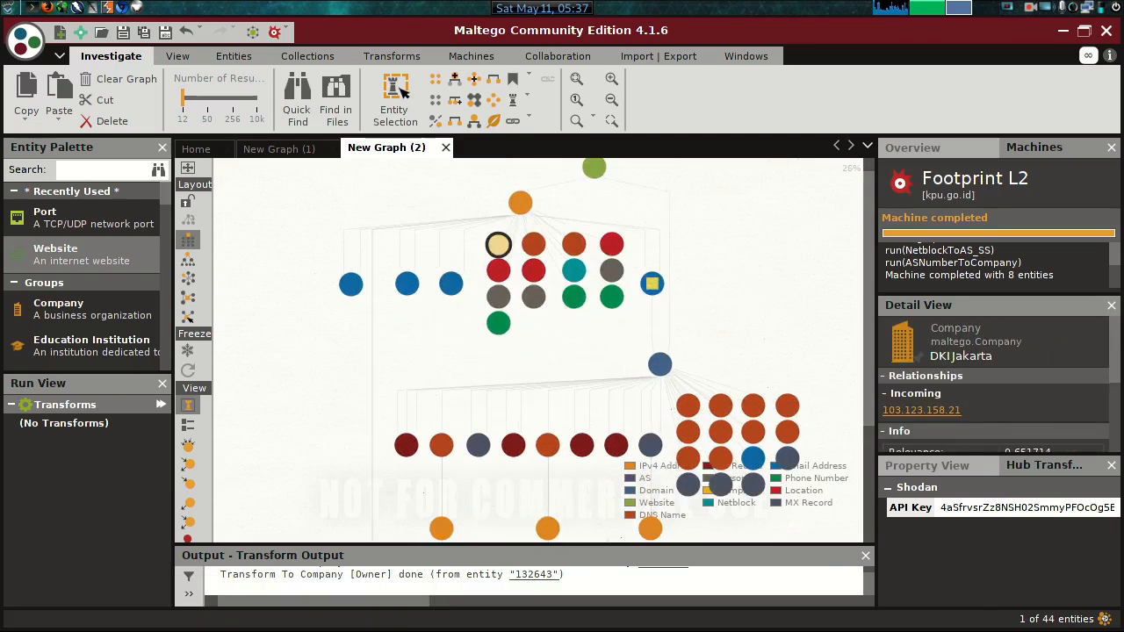
scroll(630, 425, "up", 2)
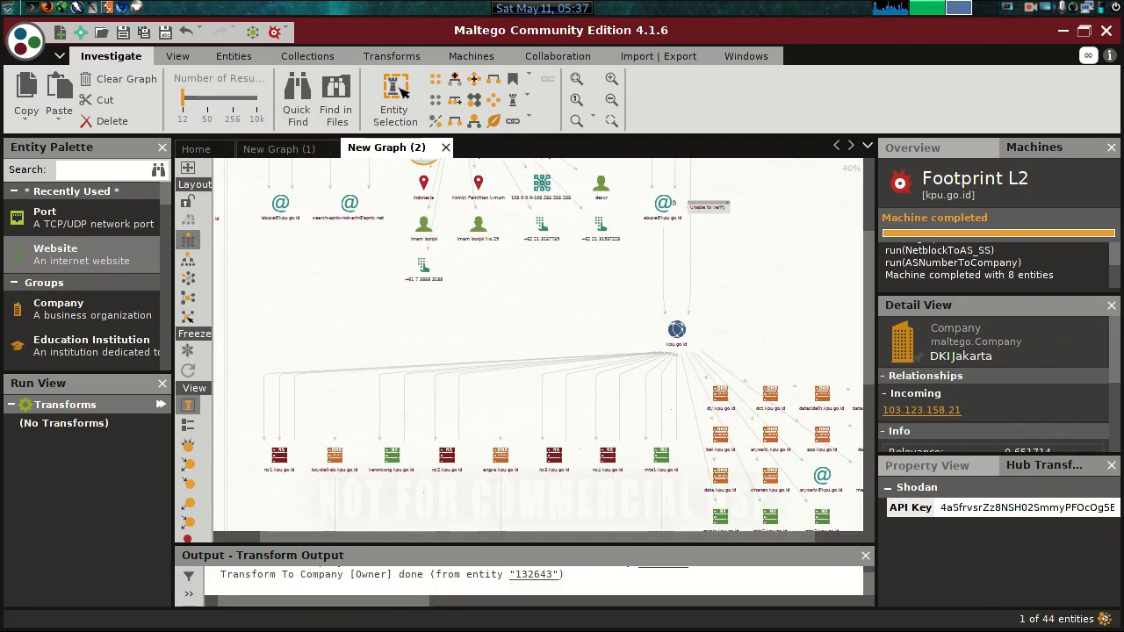
left_click(423, 265)
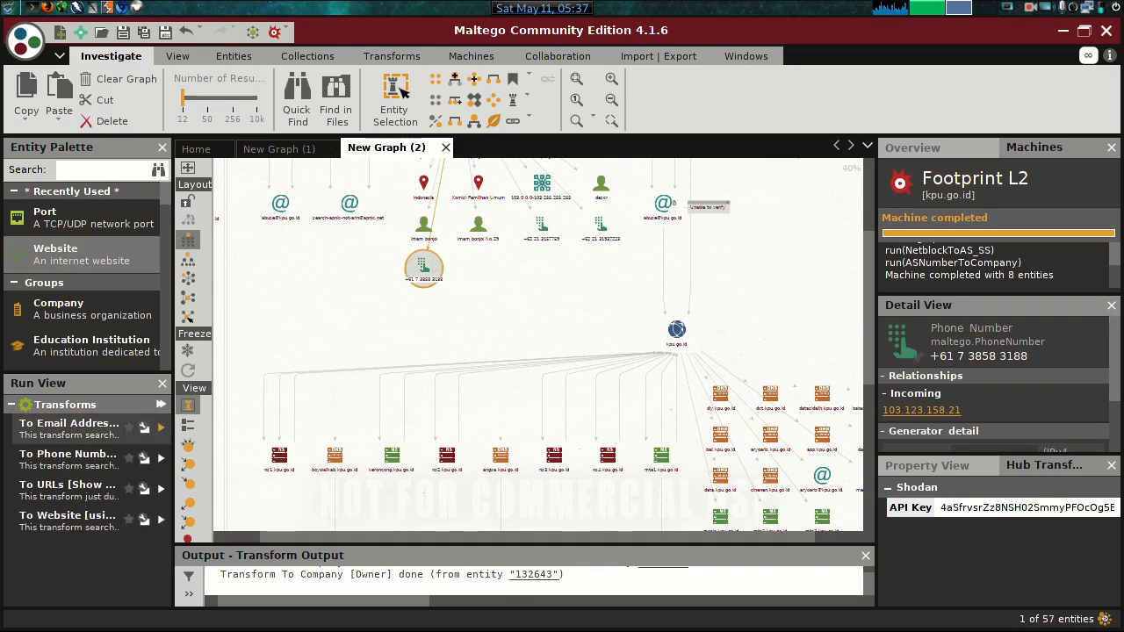
left_click(160, 428)
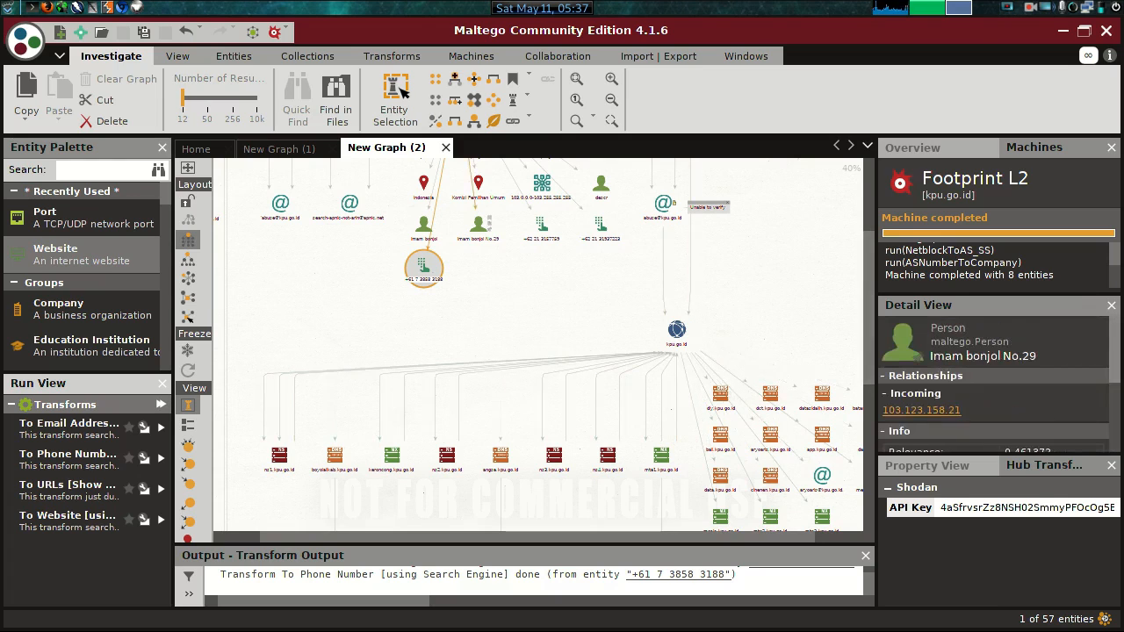
- Run the Person - Email Address machine and the e-mail address transforms on the No.29 person entity, cancelling the required-input requests
left_click(479, 225)
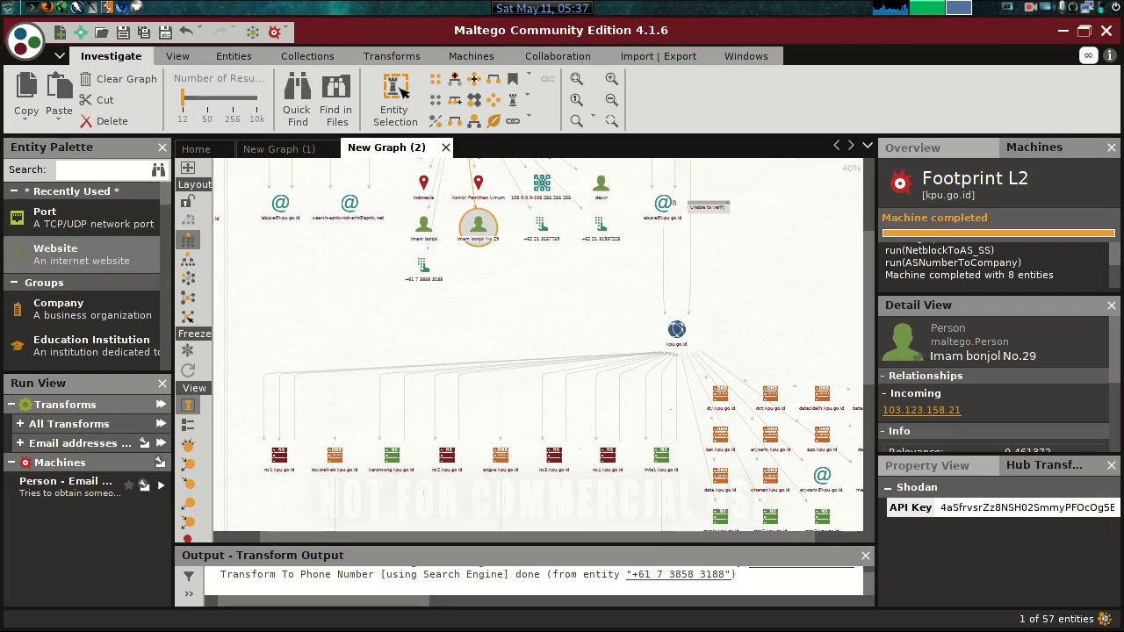
left_click(160, 462)
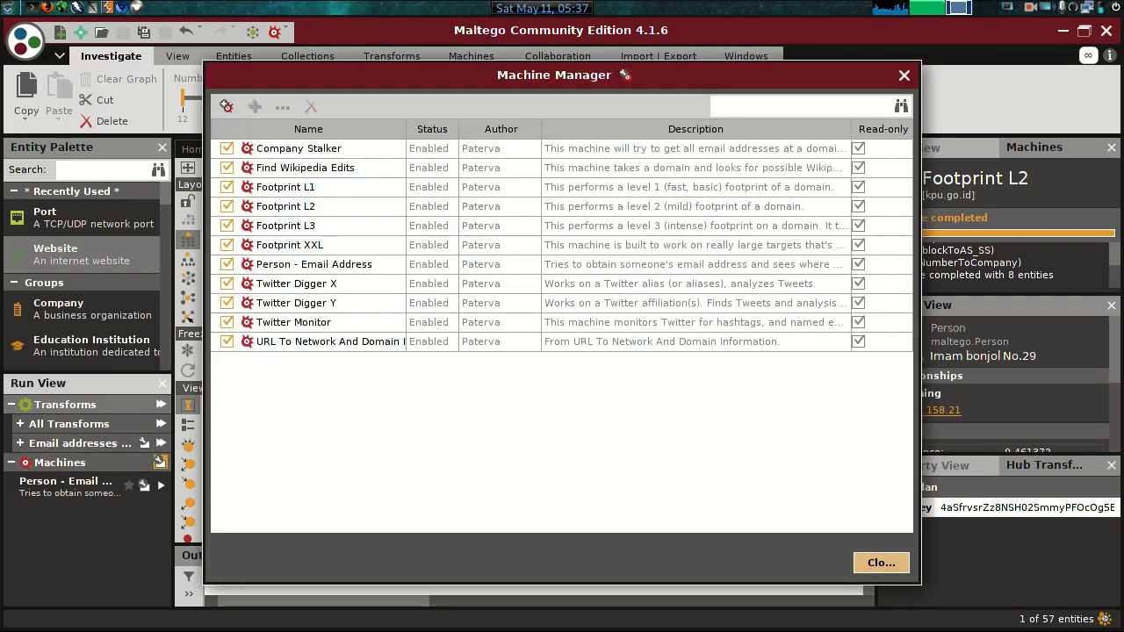
left_click(880, 563)
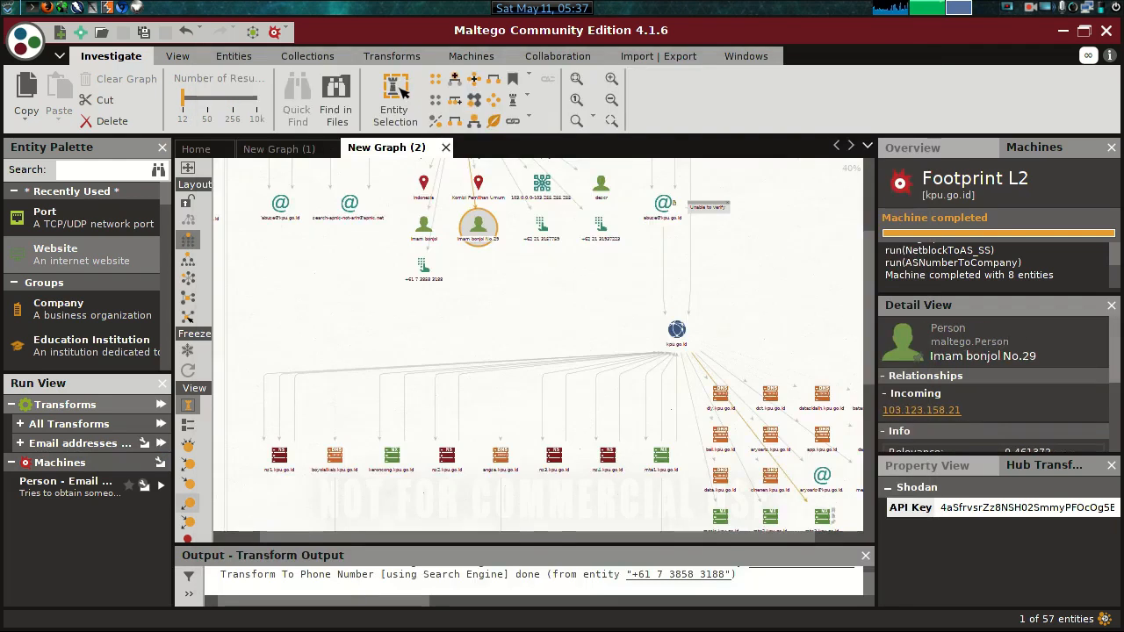
left_click(161, 485)
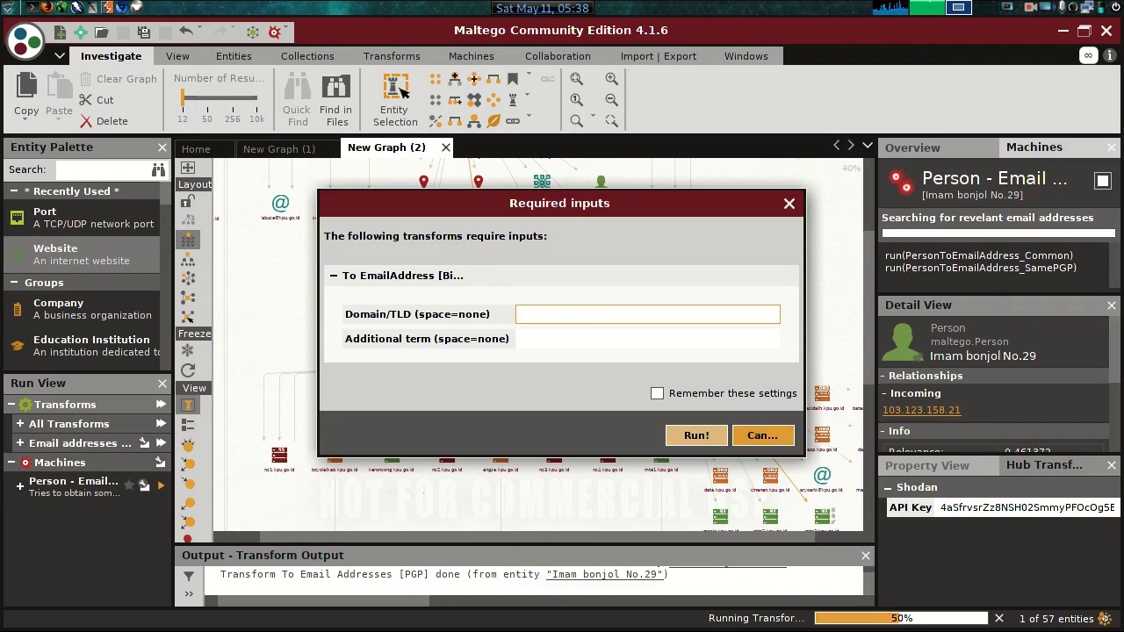
left_click(763, 436)
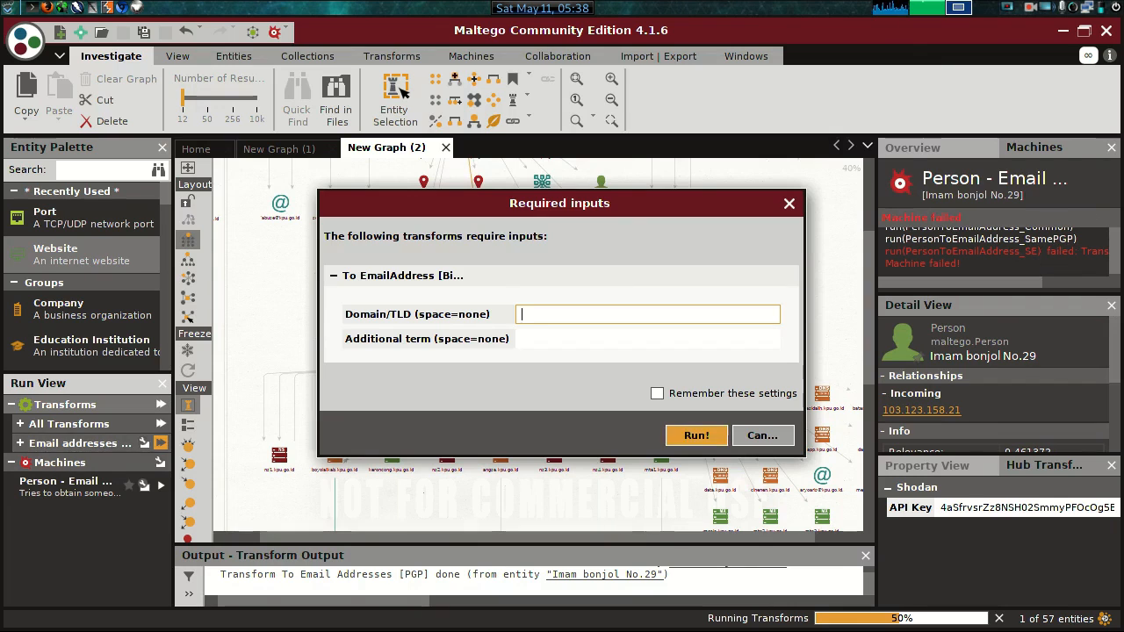
left_click(763, 435)
left_click(763, 436)
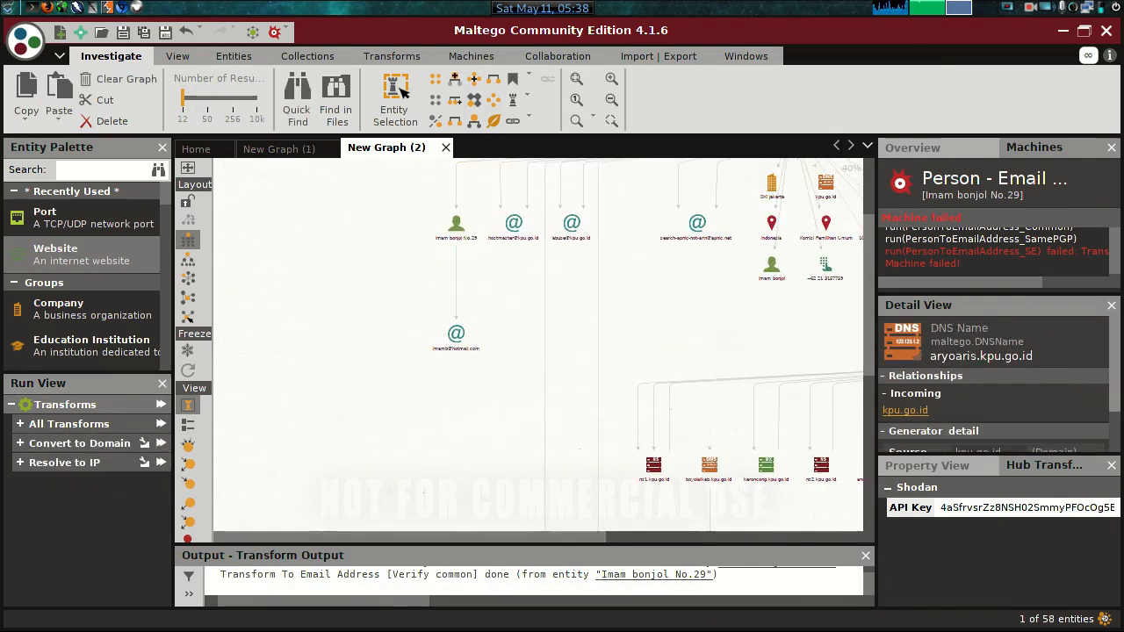
- Examine the updated graph around the No.29 person entity and its linked e-mail address
scroll(739, 371, "down", 3)
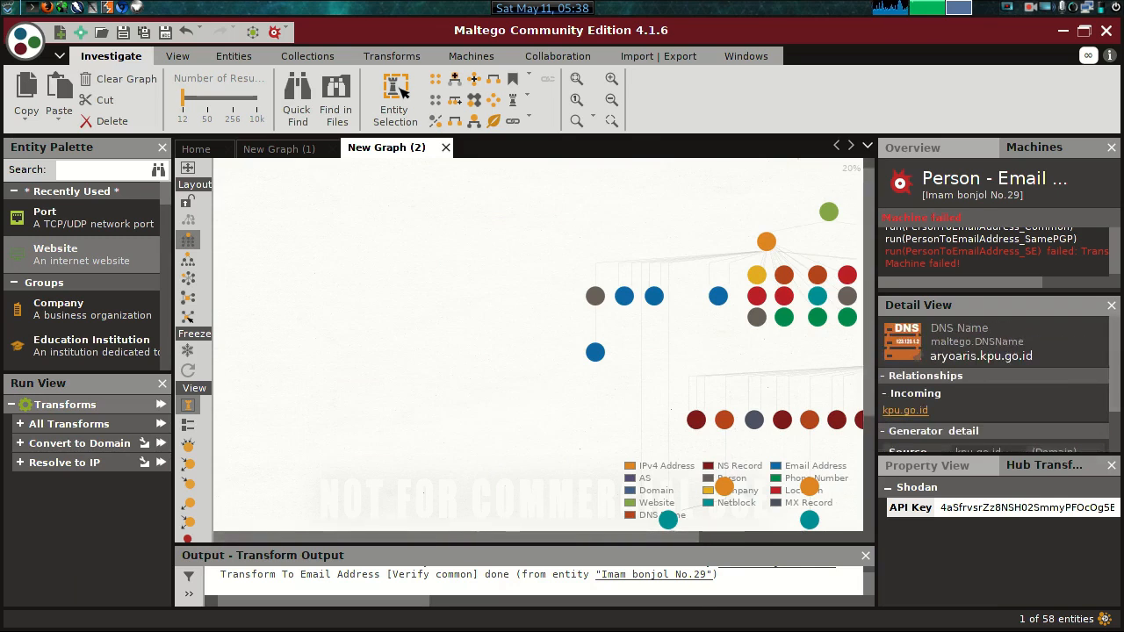
scroll(795, 382, "up", 4)
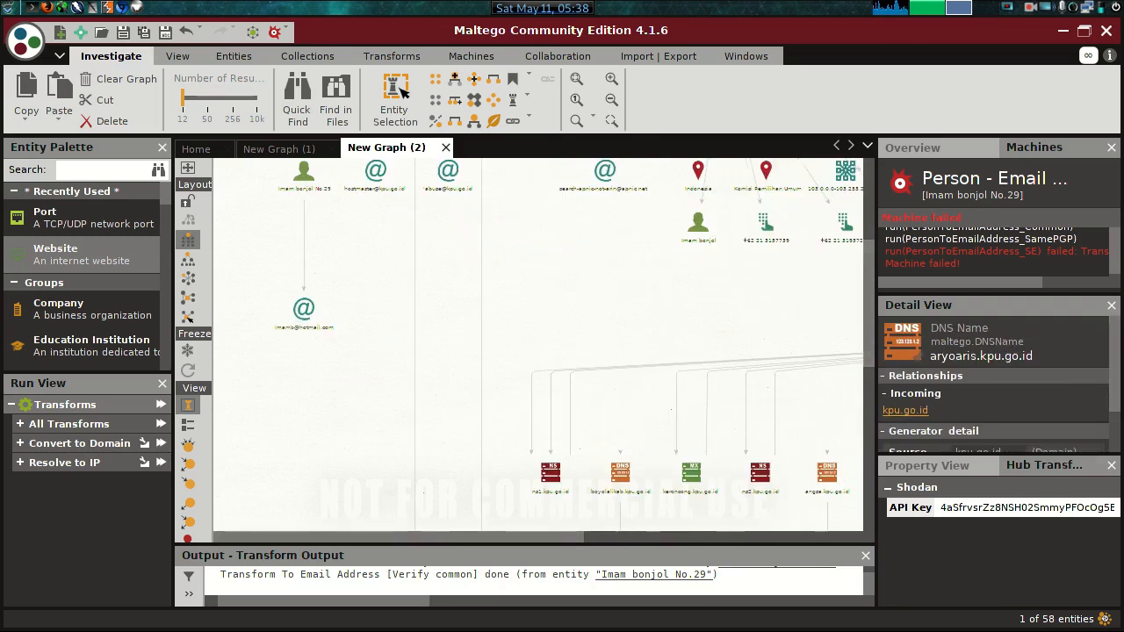
scroll(789, 386, "up", 2)
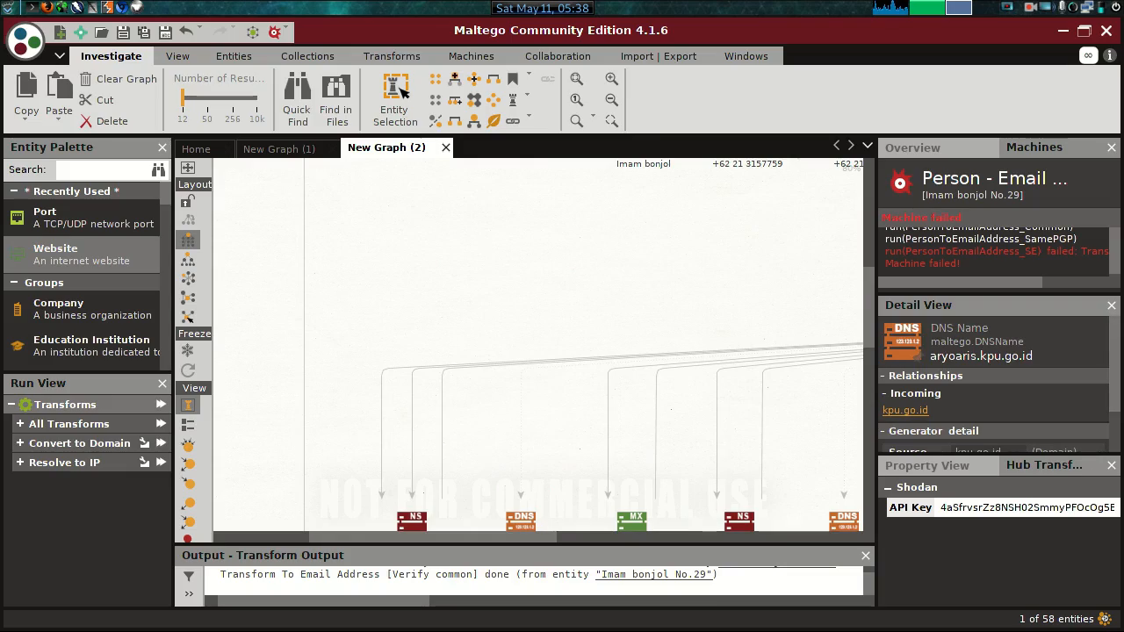